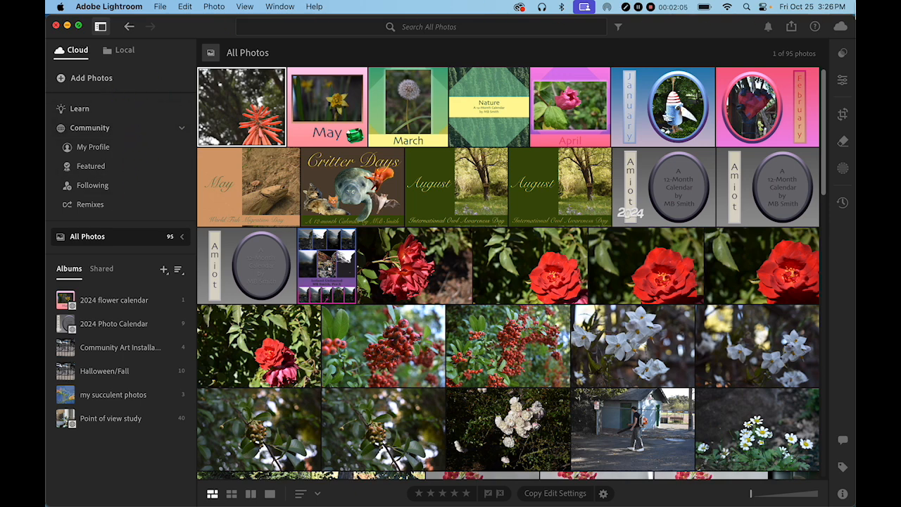
click(749, 7)
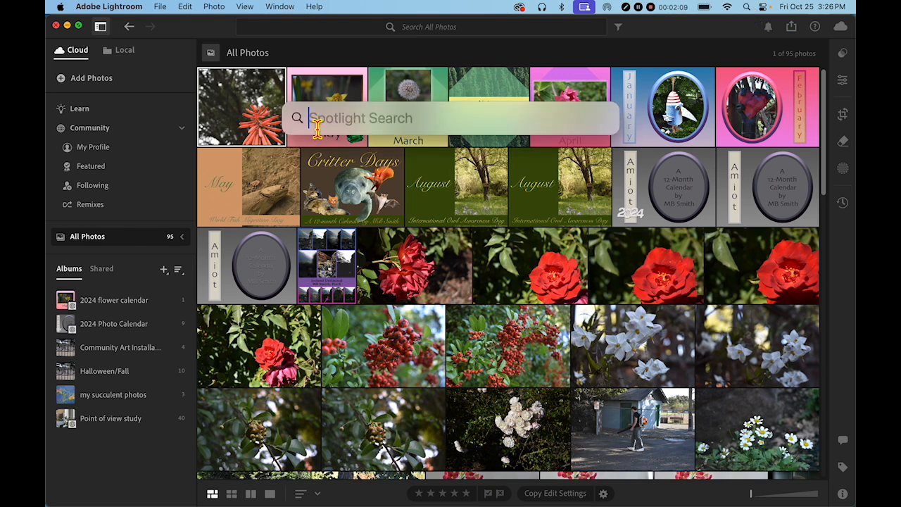
text(light)
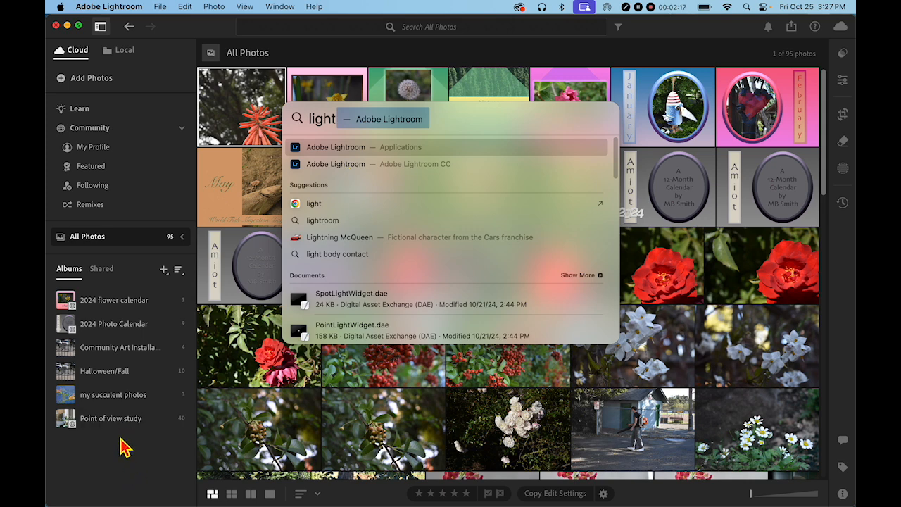
key(Escape)
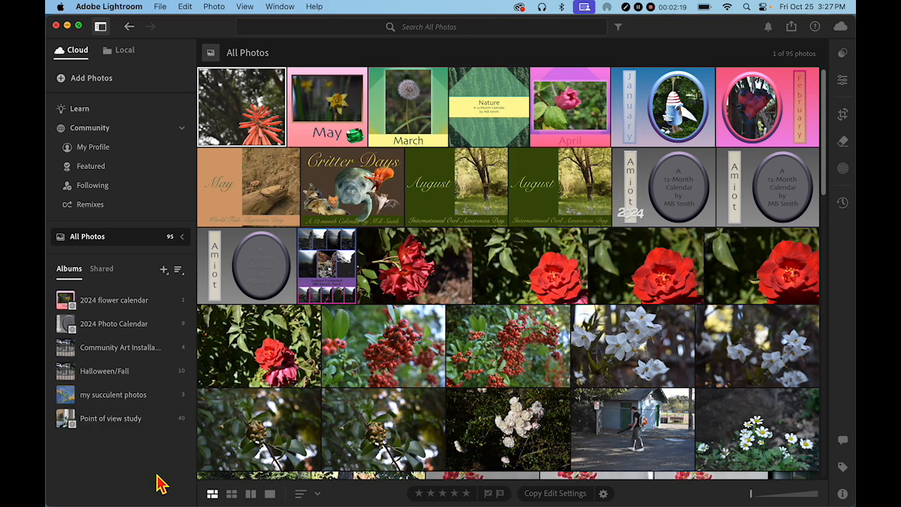
mouse_move(232, 501)
mouse_move(365, 499)
right_click(355, 493)
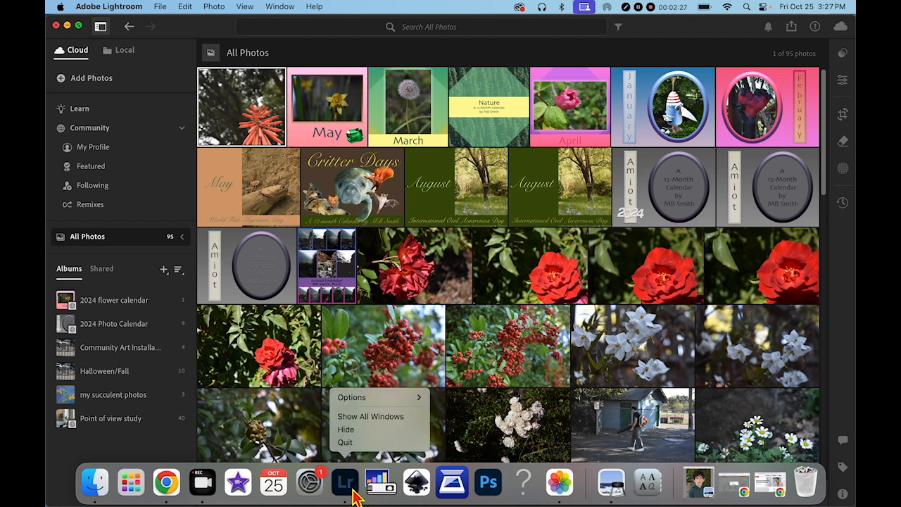
mouse_move(357, 400)
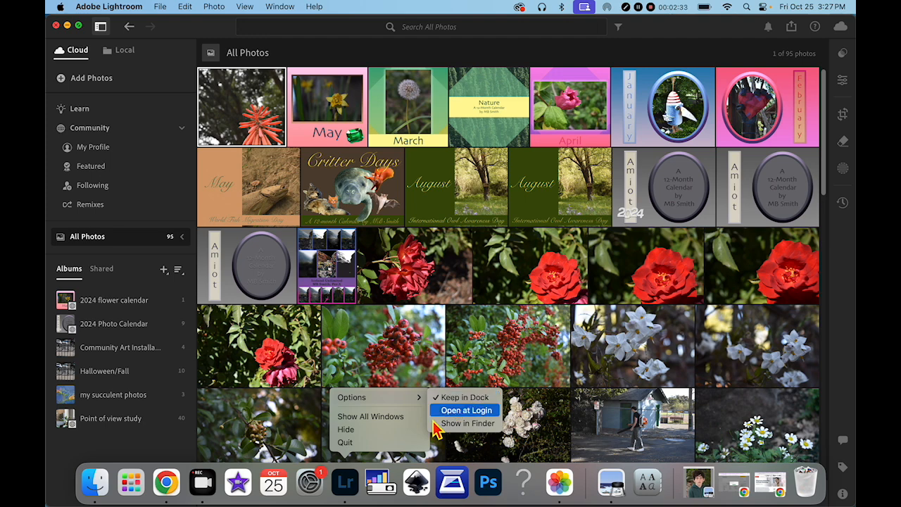
click(347, 495)
click(345, 490)
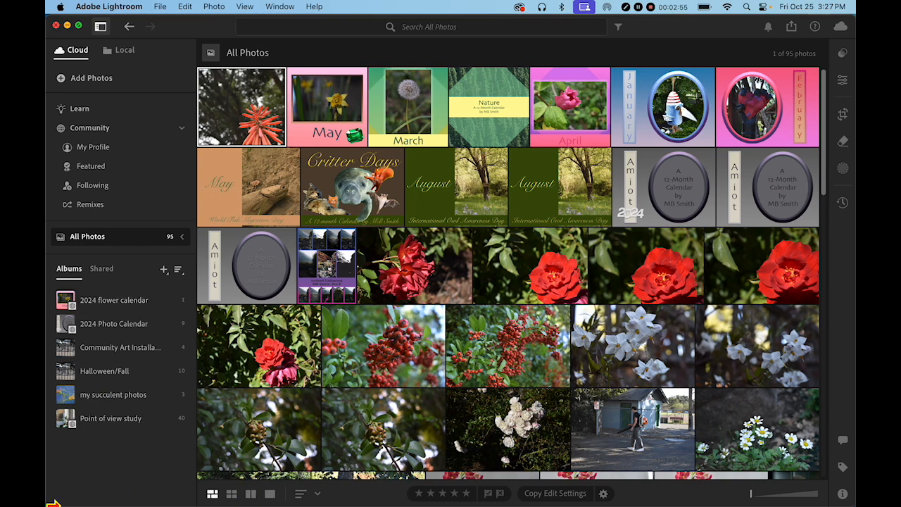
Step: Switch to the Photos app, browse the library's recent photos and mark the white truck photo as a favorite
mouse_move(131, 501)
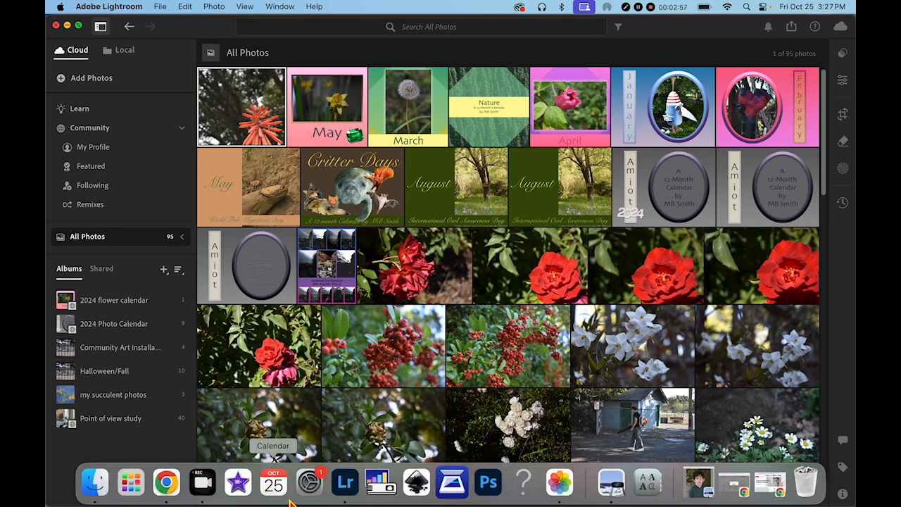
click(559, 483)
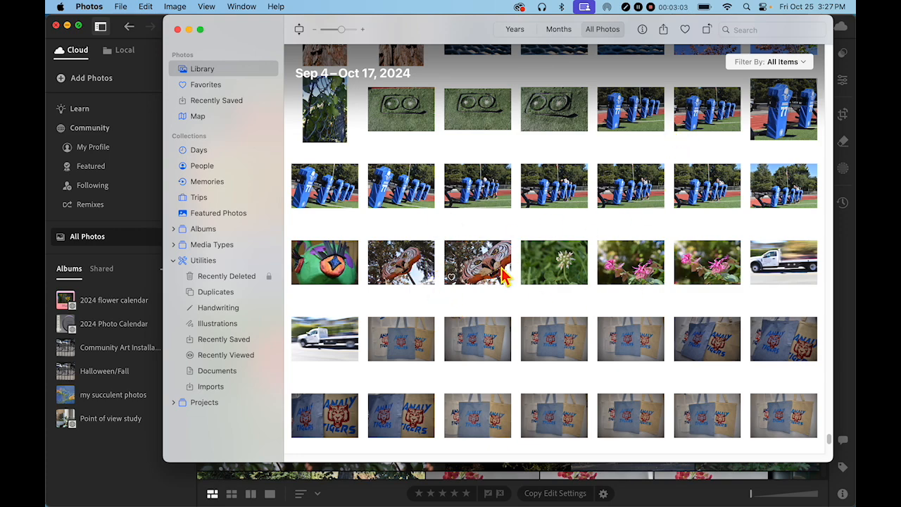
scroll(587, 303, down, 10)
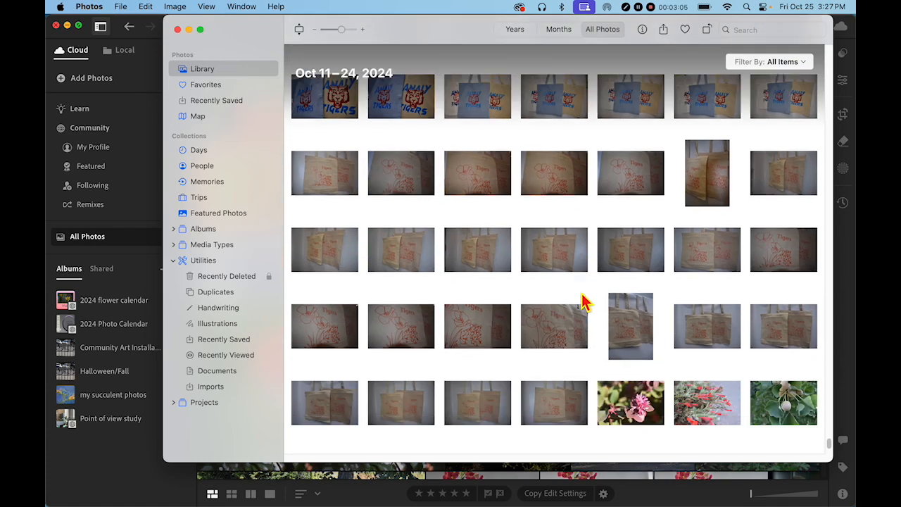
scroll(582, 301, down, 5)
scroll(580, 299, up, 10)
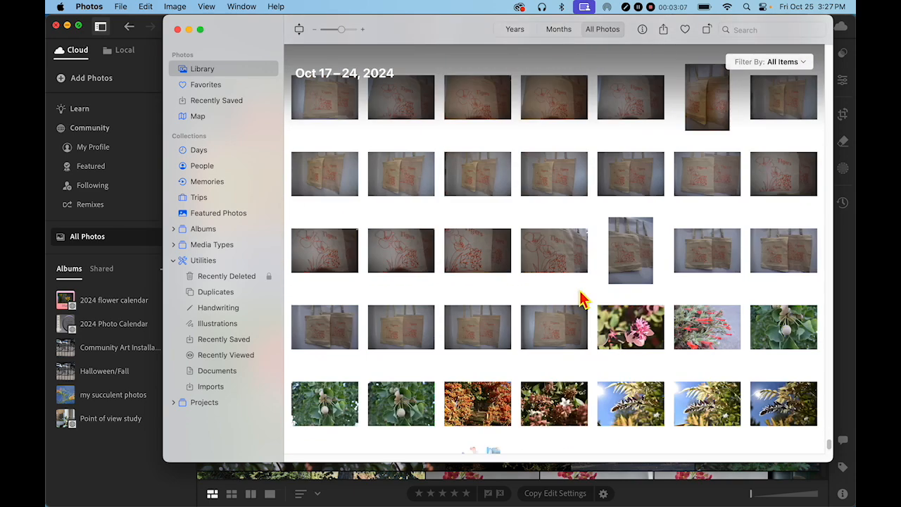
scroll(579, 296, up, 3)
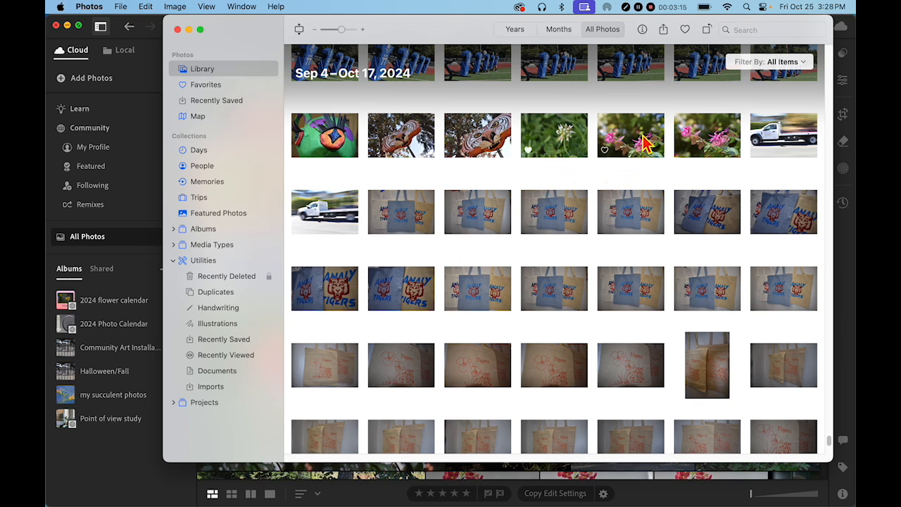
click(786, 148)
key(period)
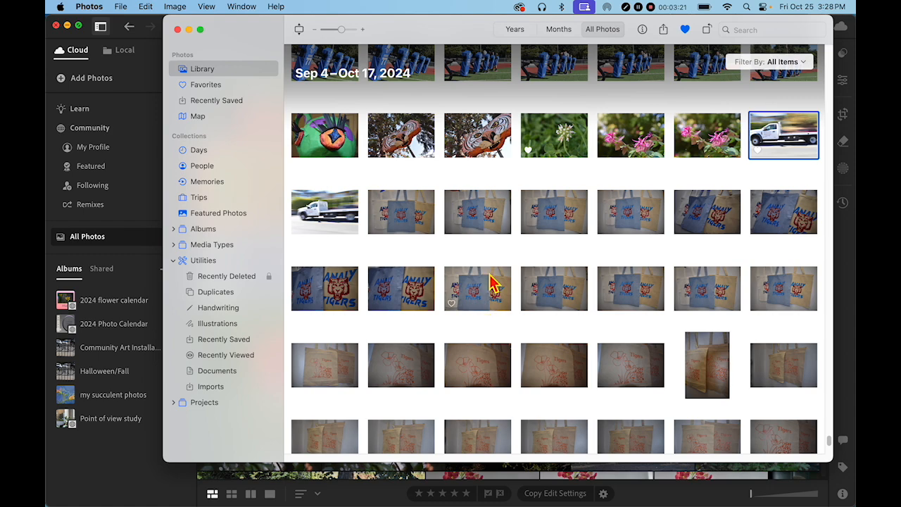
Step: Open the ginkgo photos in full view, favorite one of the ginkgo shots and return to the grid
scroll(593, 363, down, 10)
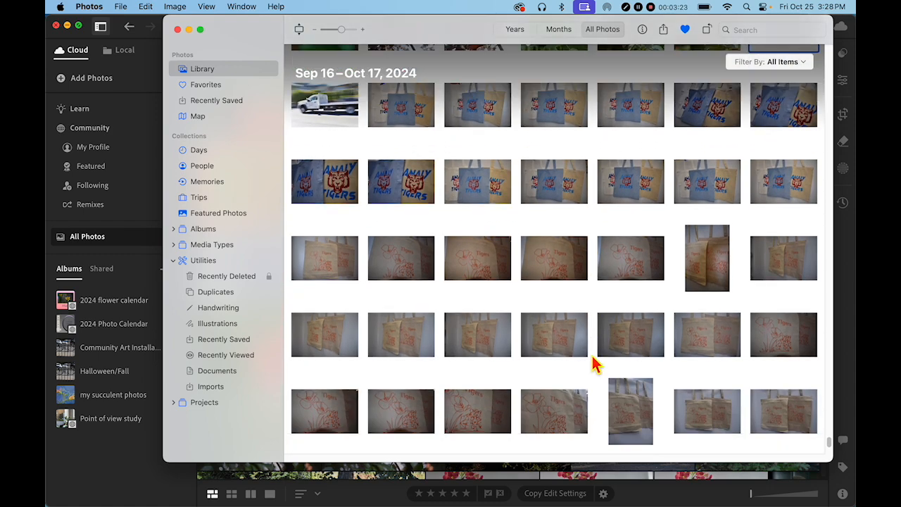
scroll(583, 349, down, 2)
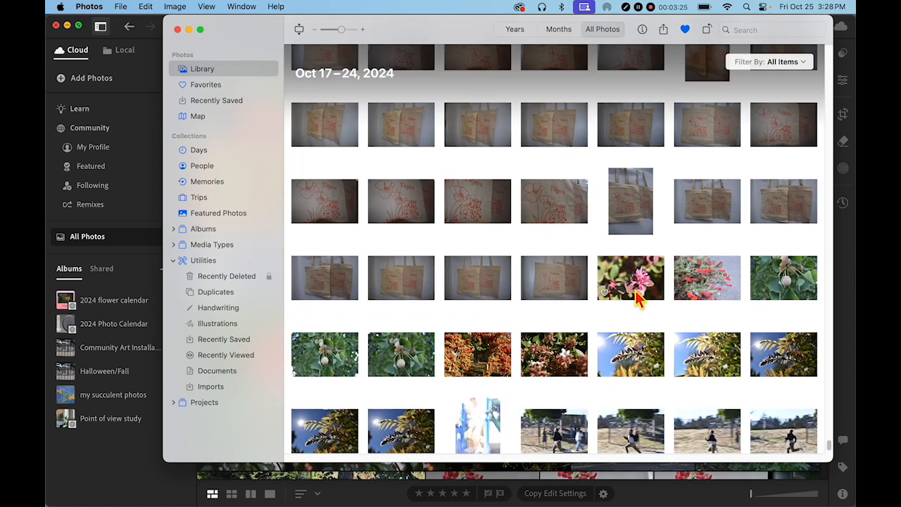
double_click(796, 292)
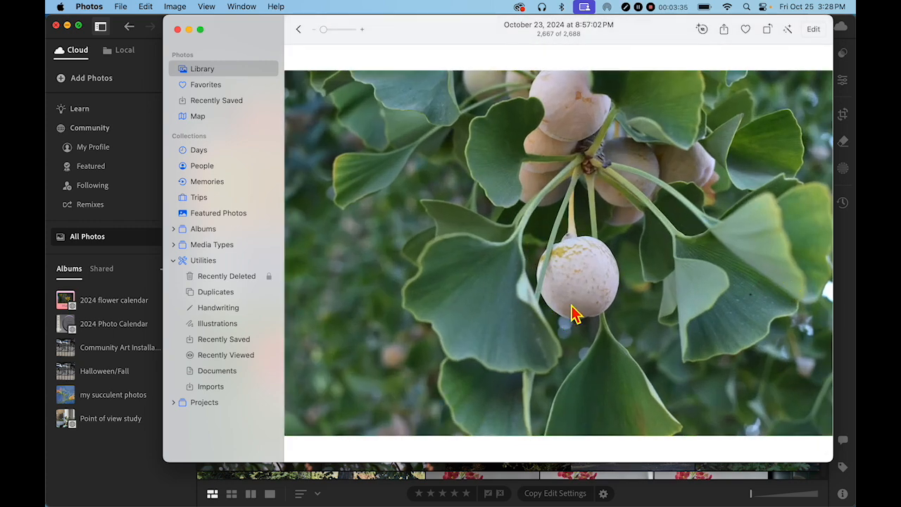
click(799, 242)
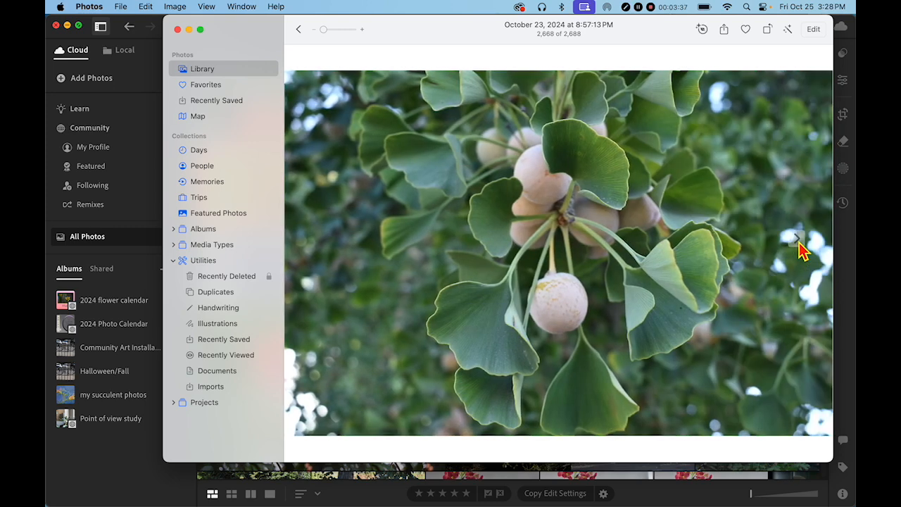
click(799, 243)
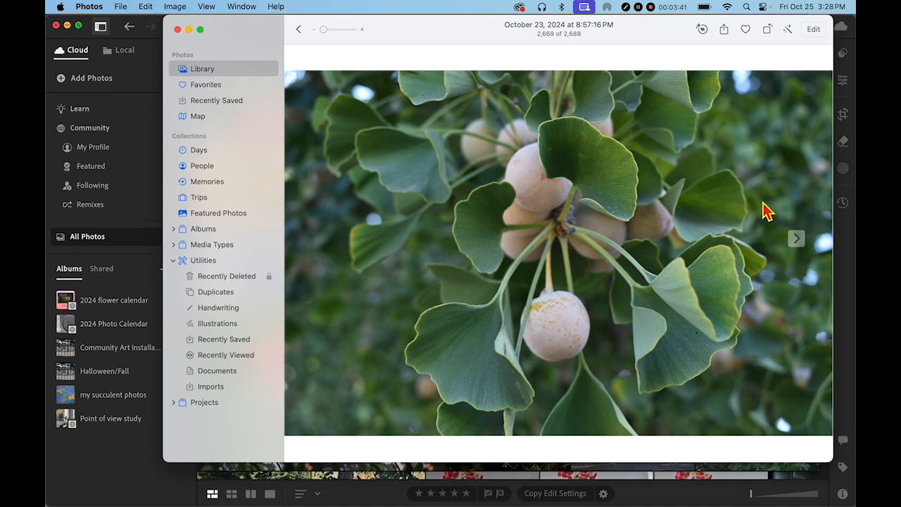
click(298, 28)
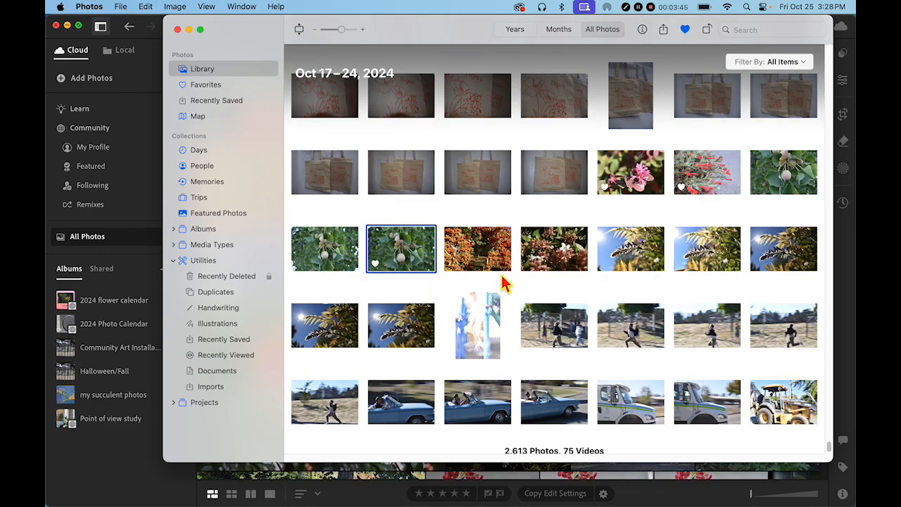
Step: Favorite the orange blossom photo, then open the wisteria shots and favorite the blurry playground photo
click(452, 265)
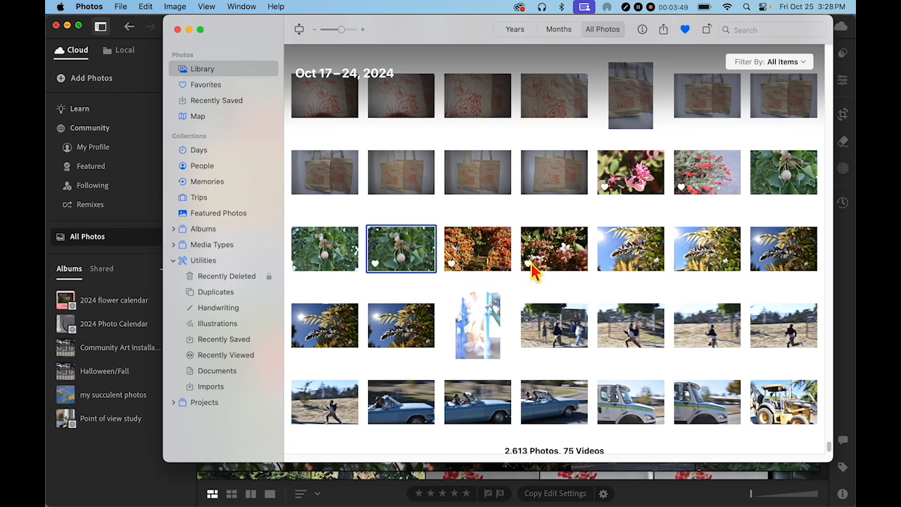
double_click(623, 251)
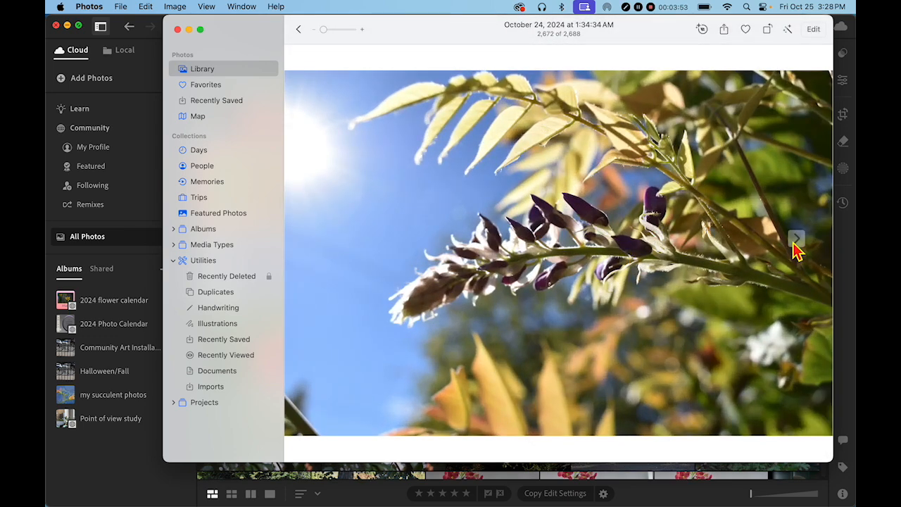
click(794, 247)
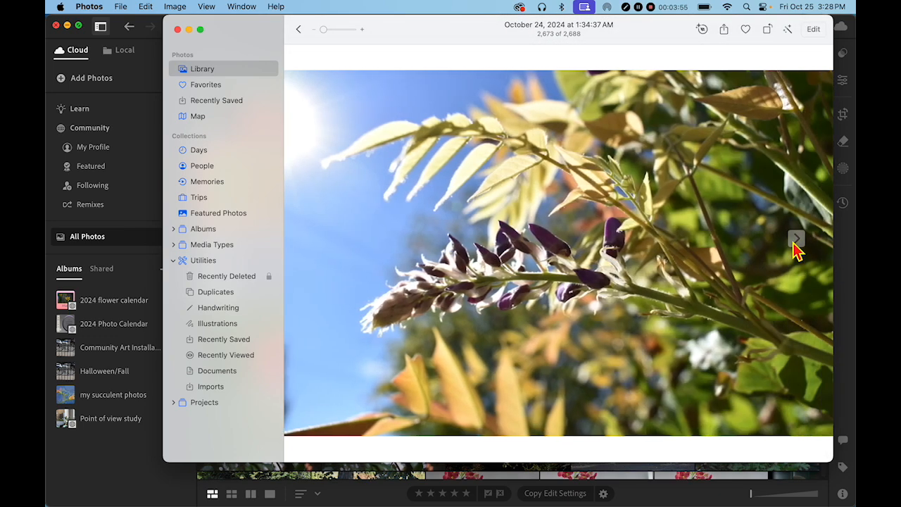
click(796, 240)
click(795, 241)
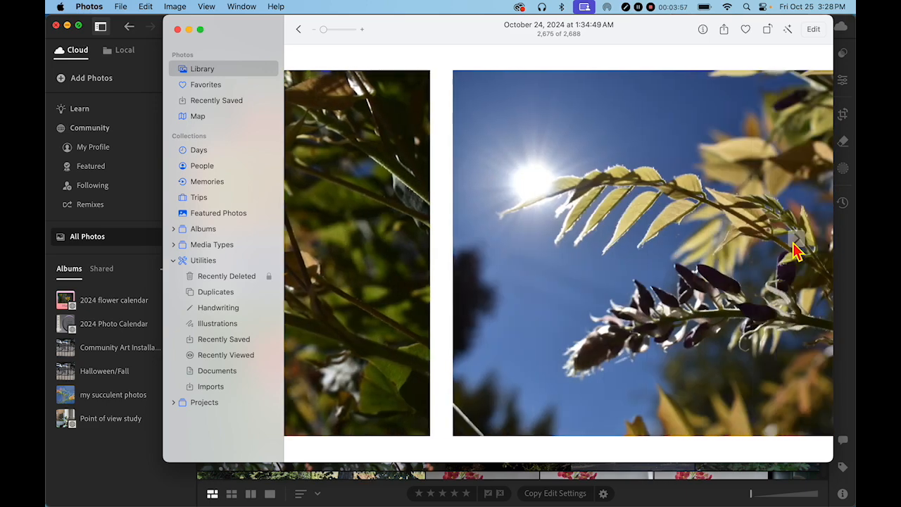
click(796, 241)
click(795, 240)
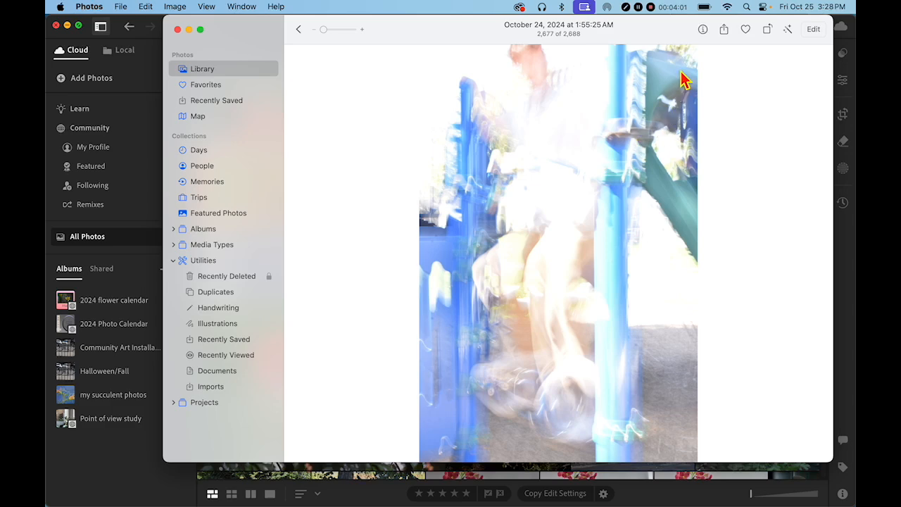
click(749, 31)
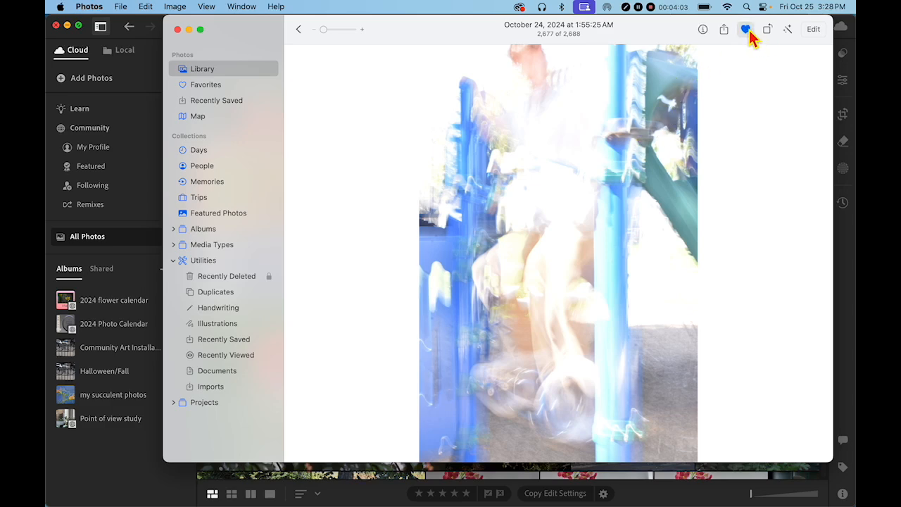
click(299, 31)
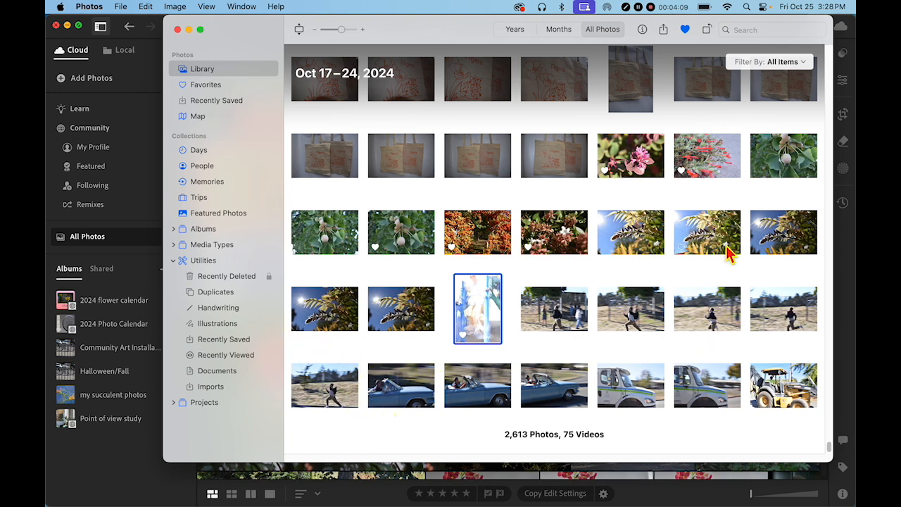
Step: Favorite the second sunlit wisteria photo and select the blue car photo
click(680, 253)
key(period)
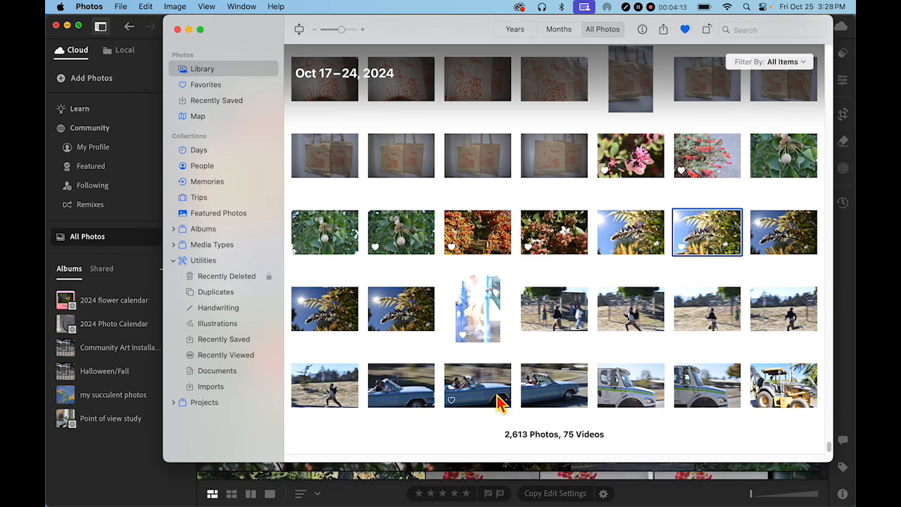
click(397, 401)
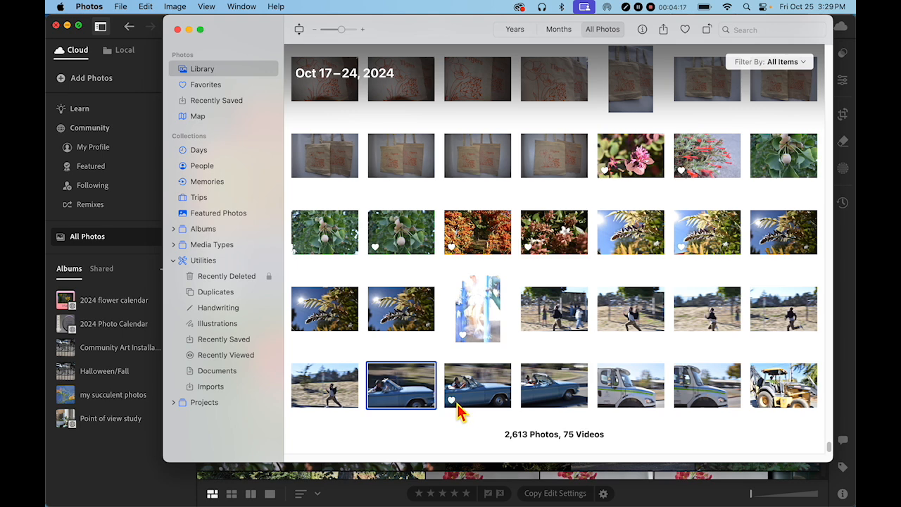
scroll(669, 380, up, 1)
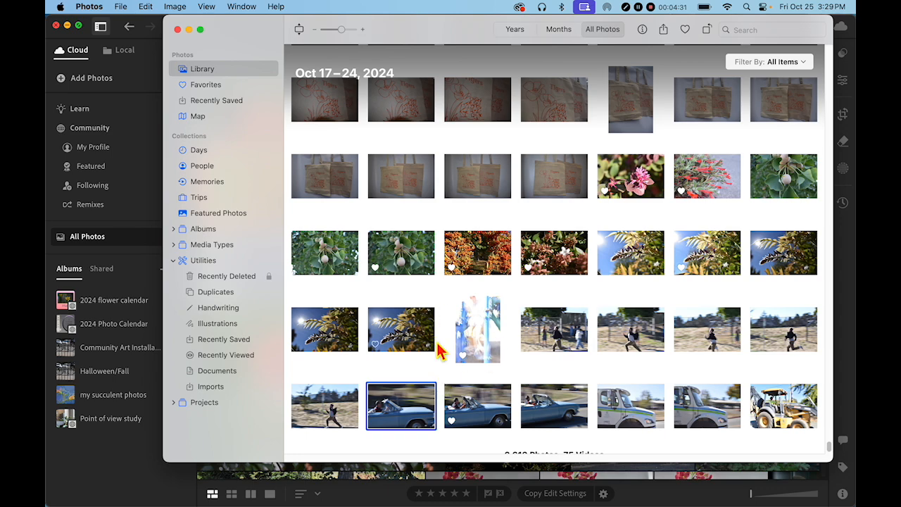
Step: Return to Lightroom, start Add Photos and choose the Photos library as the source
click(117, 459)
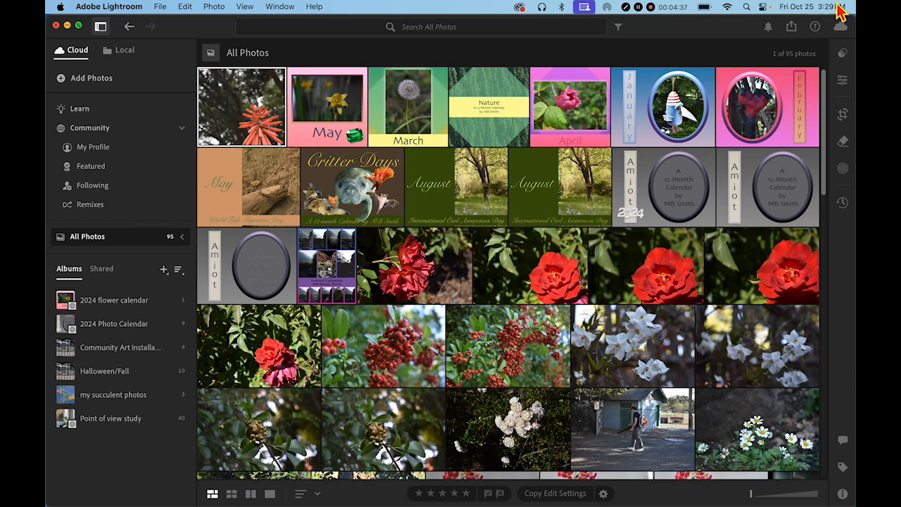
click(63, 84)
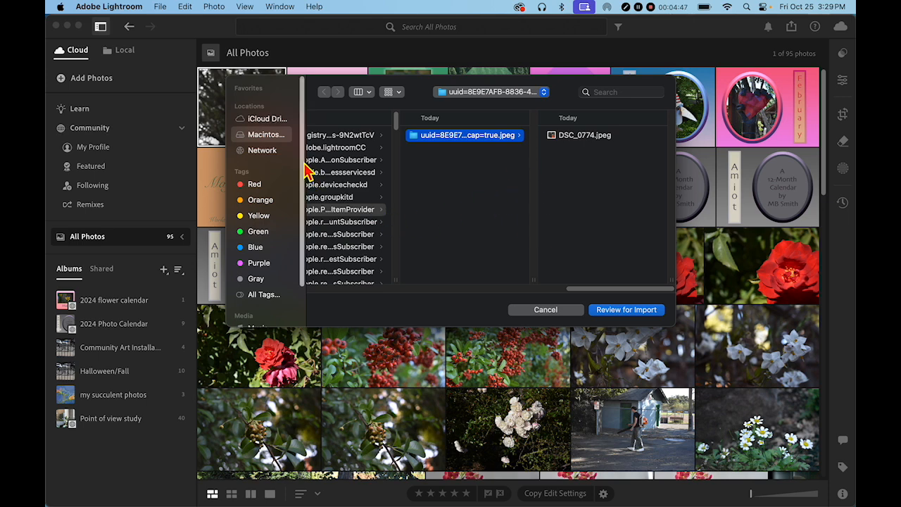
drag(308, 134, 312, 177)
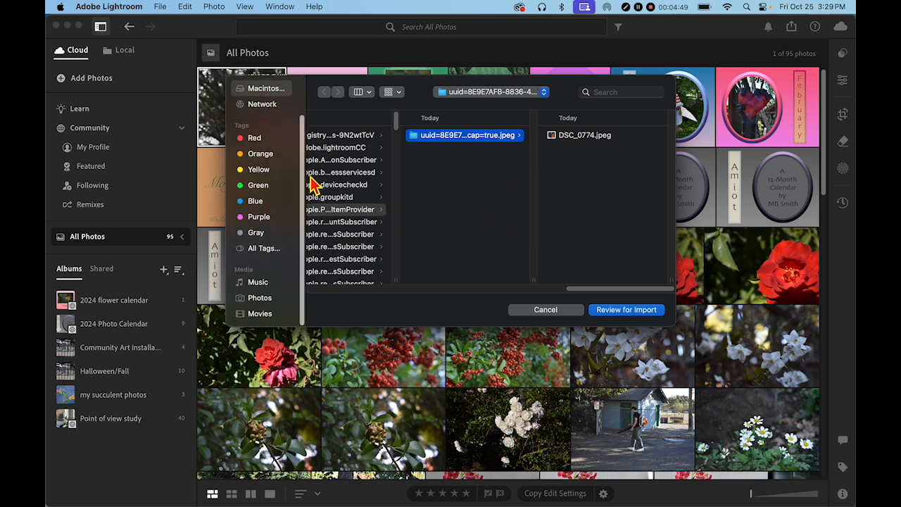
click(259, 299)
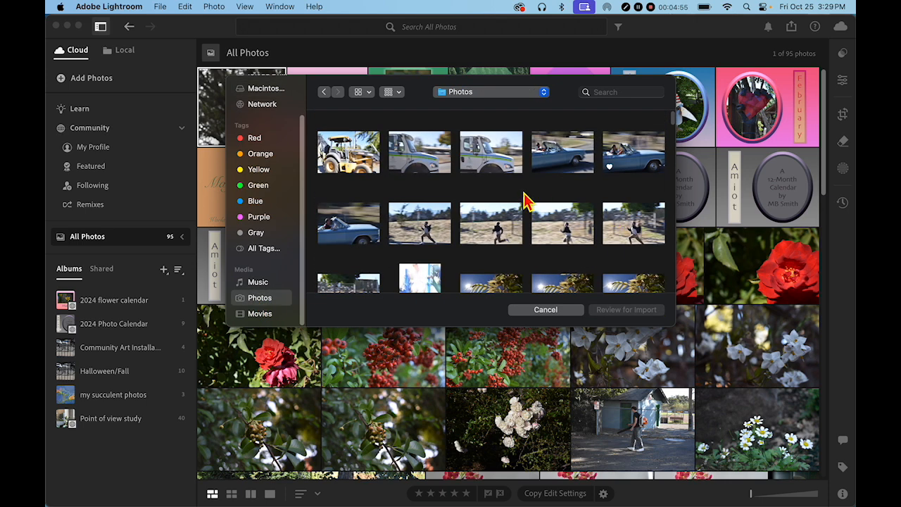
Step: Select the favorited blue car photo and the blurry playground photo in the Photos source
click(626, 165)
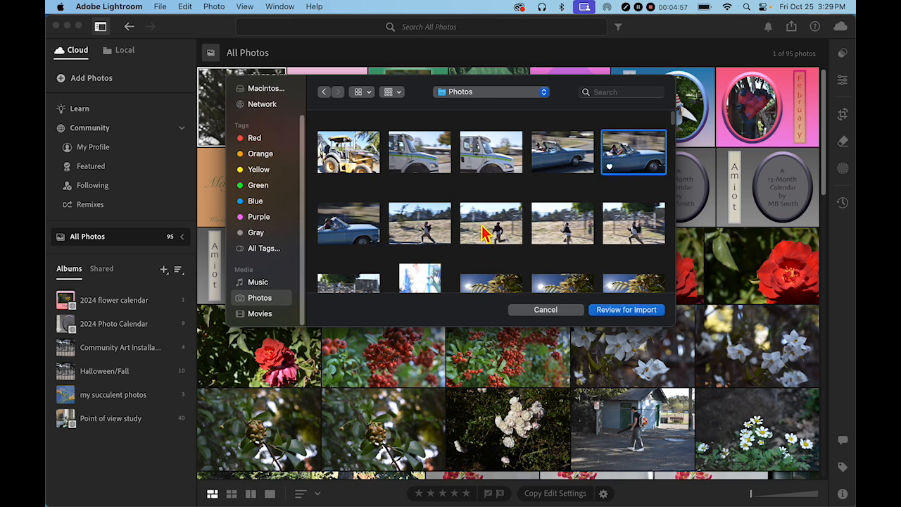
scroll(484, 229, down, 1)
scroll(484, 229, down, 2)
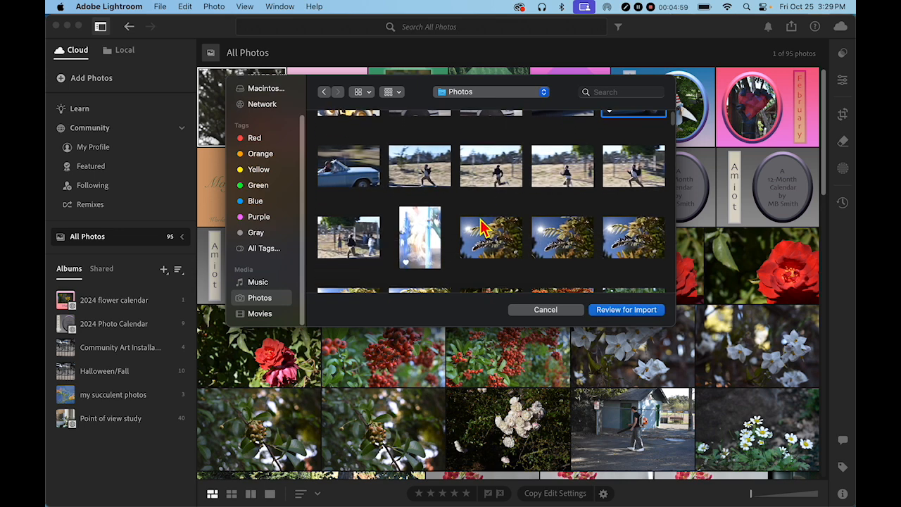
super+click(426, 245)
scroll(540, 195, down, 4)
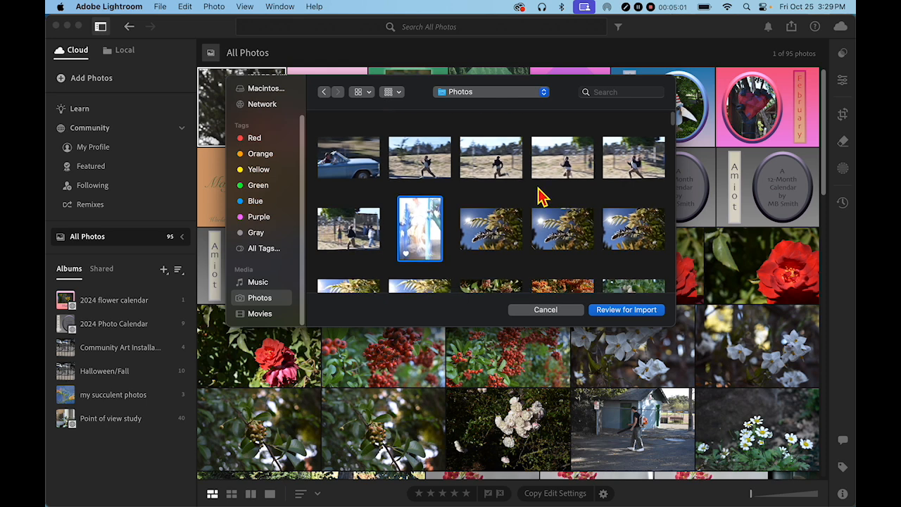
Step: Add the favorited blossom, orange berry and ginkgo photos plus the red and pink flower shots to the selection
super+click(501, 242)
super+click(567, 245)
super+click(627, 246)
scroll(459, 189, down, 3)
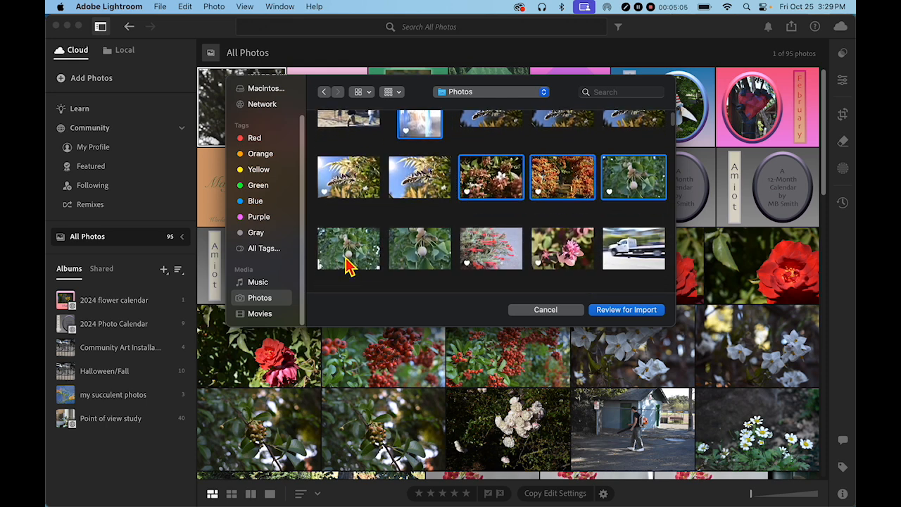
super+click(504, 257)
super+click(567, 258)
scroll(465, 224, down, 5)
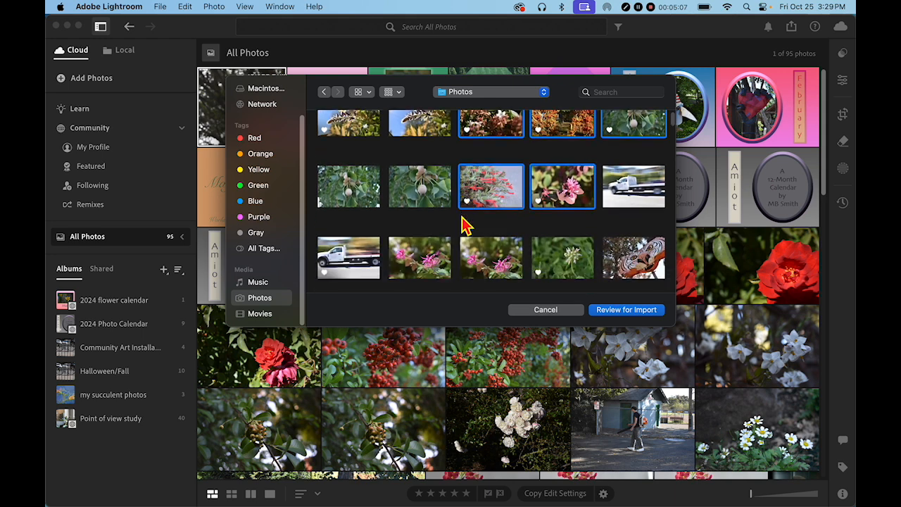
Step: Add the white truck and white clover photos to the selection, then review and add all 9 photos
super+click(377, 231)
super+click(571, 227)
scroll(567, 222, down, 1)
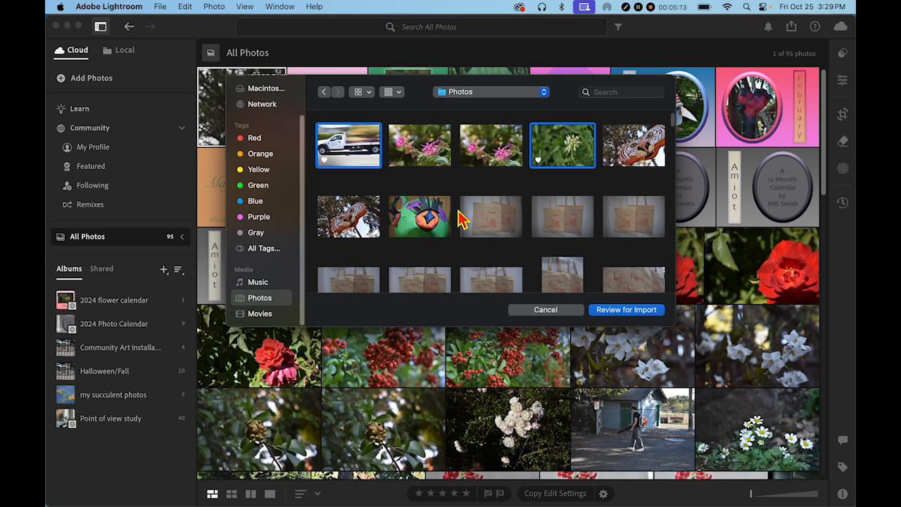
scroll(462, 226, down, 5)
scroll(462, 225, down, 3)
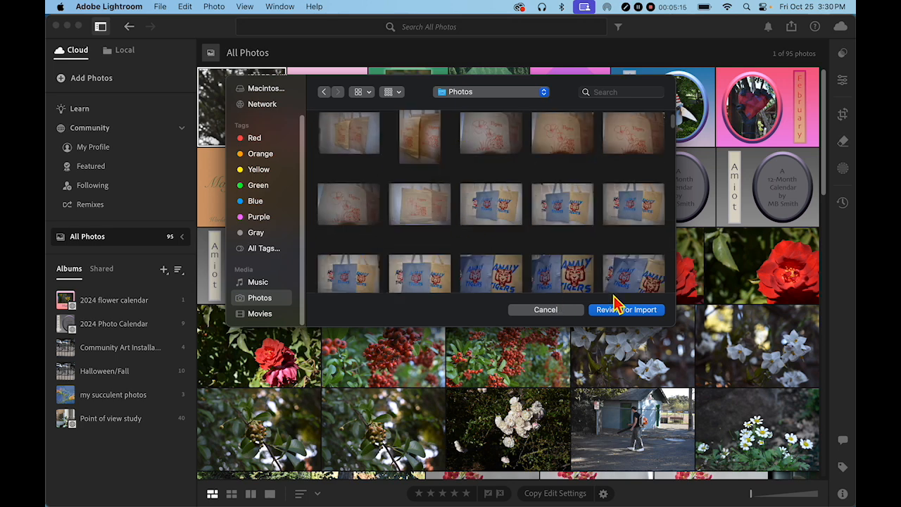
scroll(451, 190, down, 3)
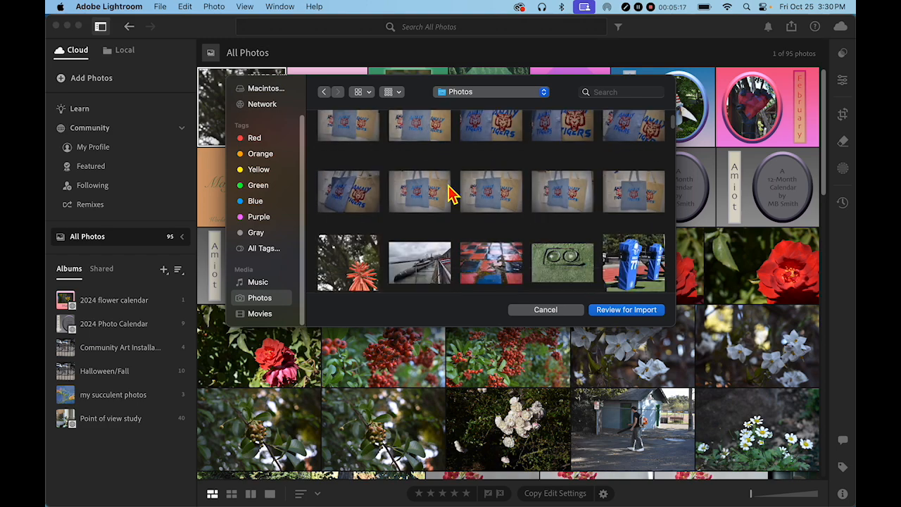
scroll(366, 289, down, 1)
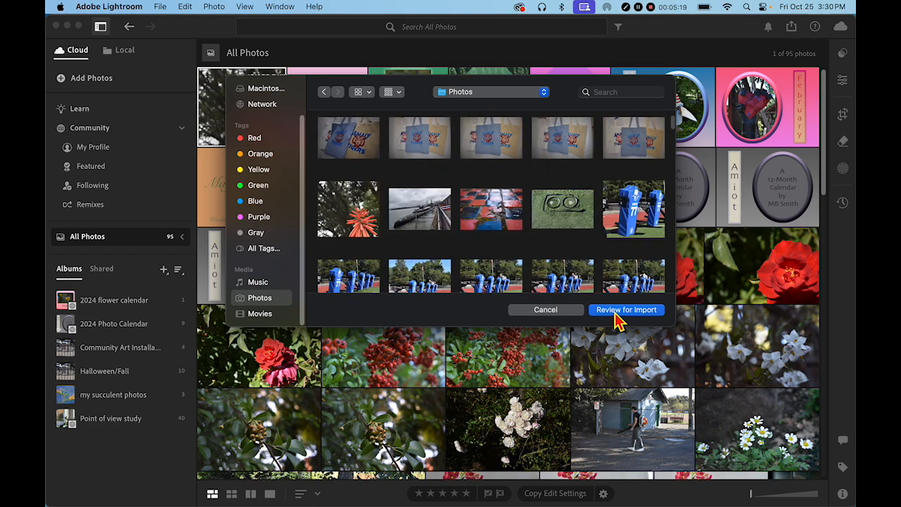
click(619, 319)
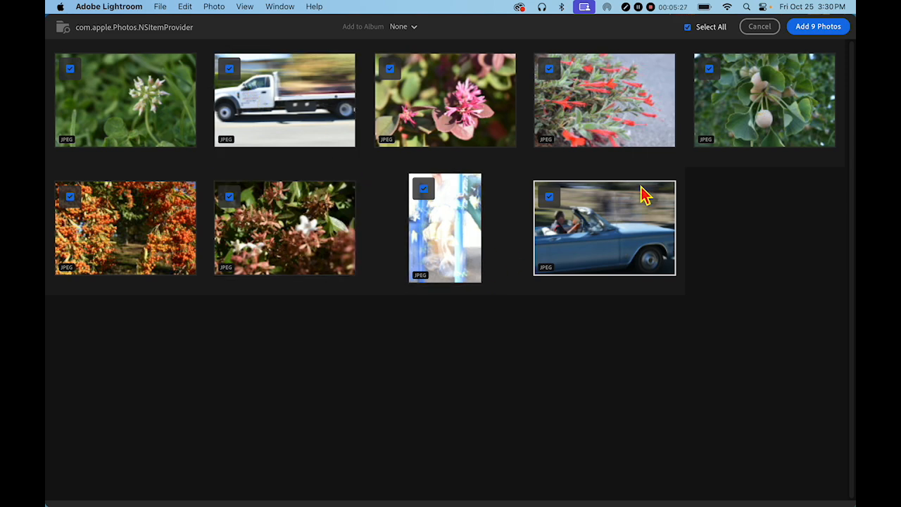
click(814, 31)
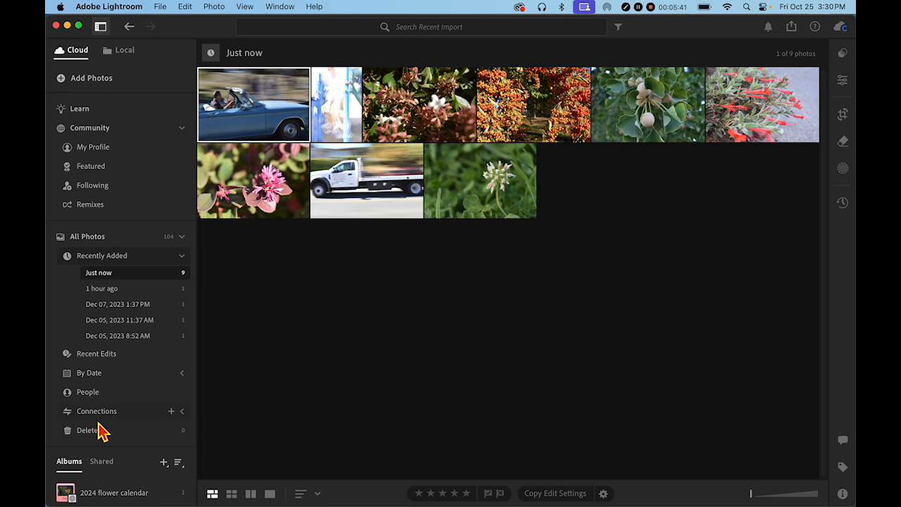
Step: Return to All Photos and create a new album named WFT-Action
click(88, 237)
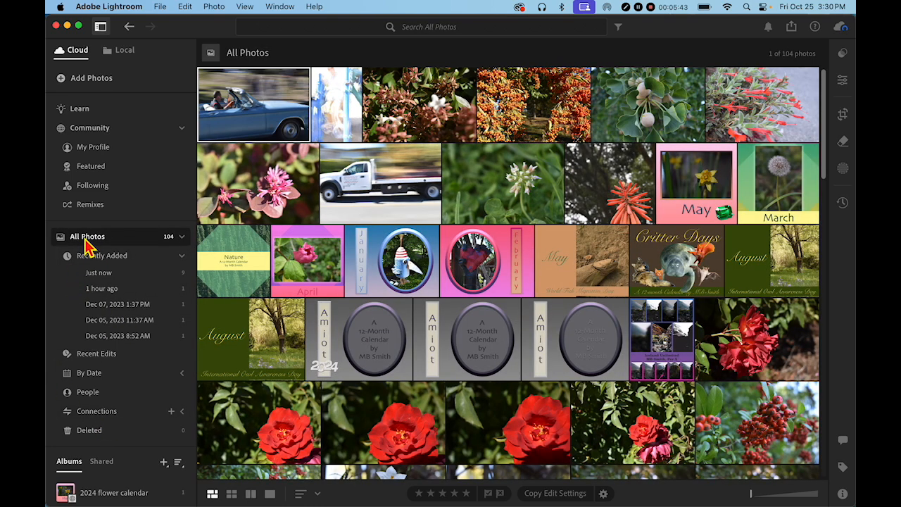
click(87, 240)
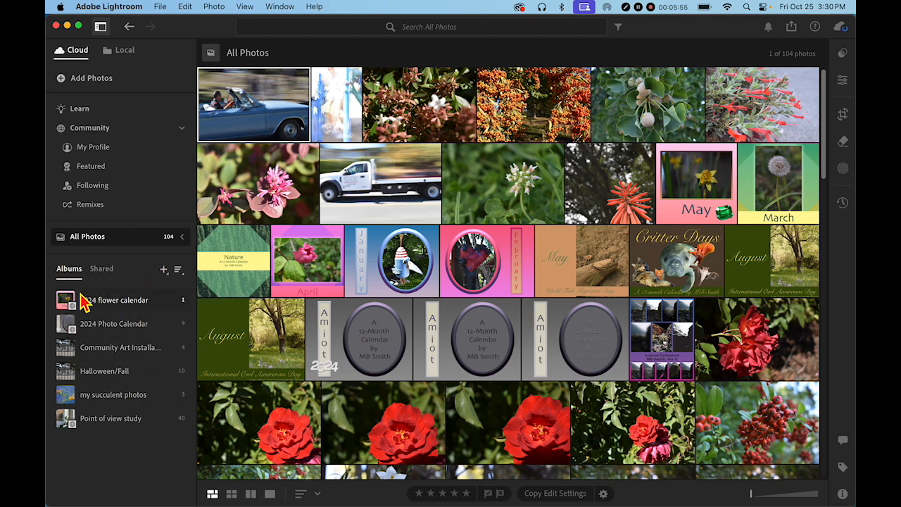
click(164, 271)
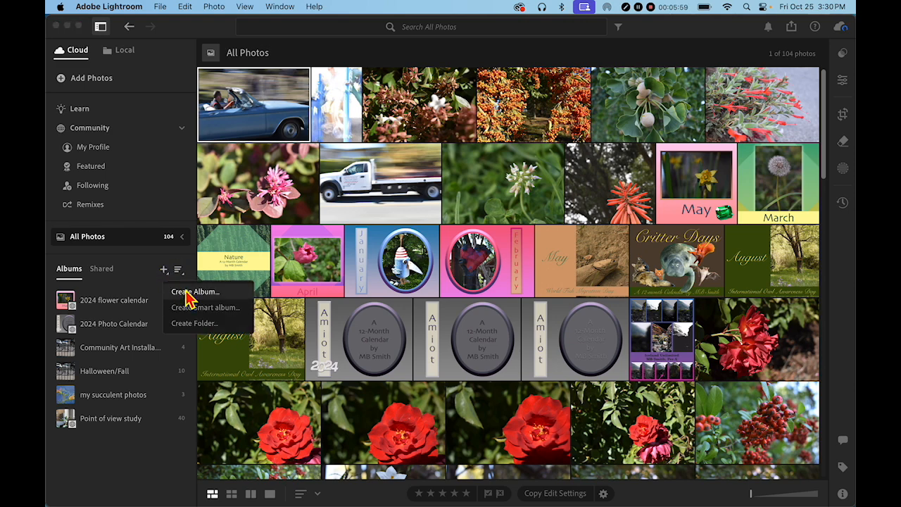
click(188, 291)
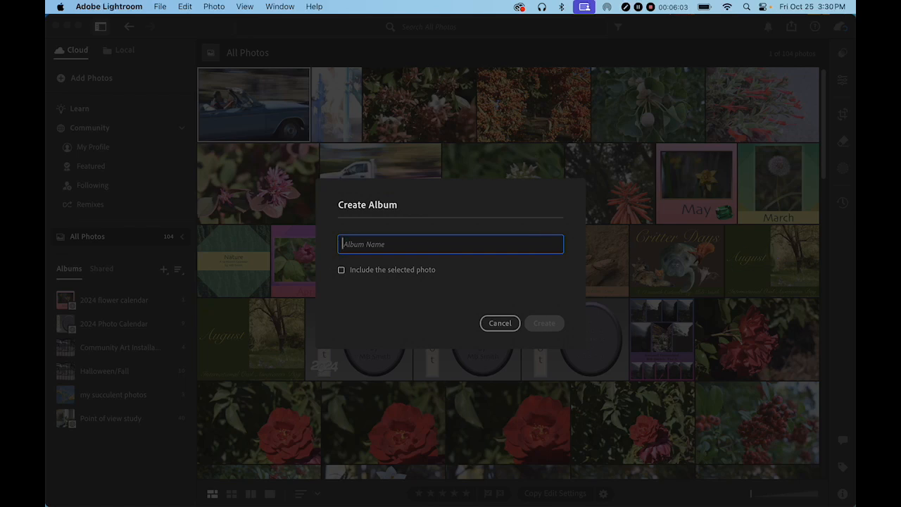
text(WFT)
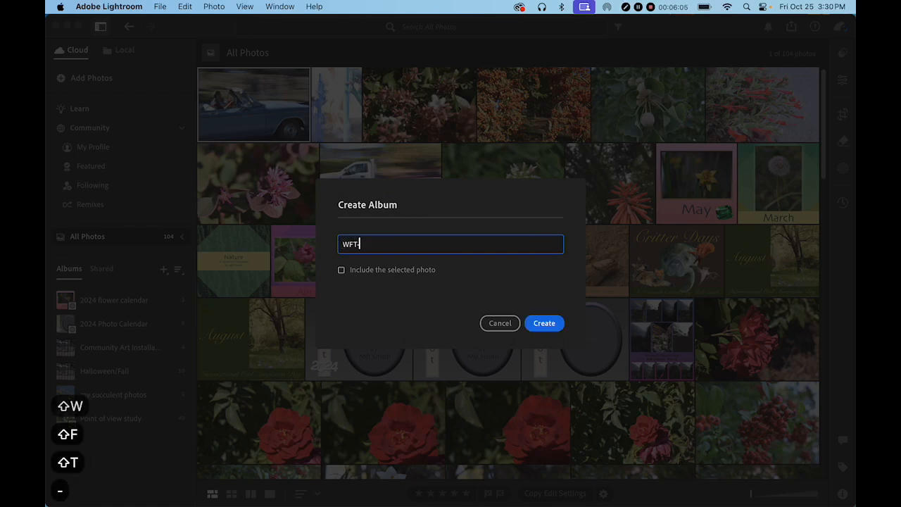
text(-Act)
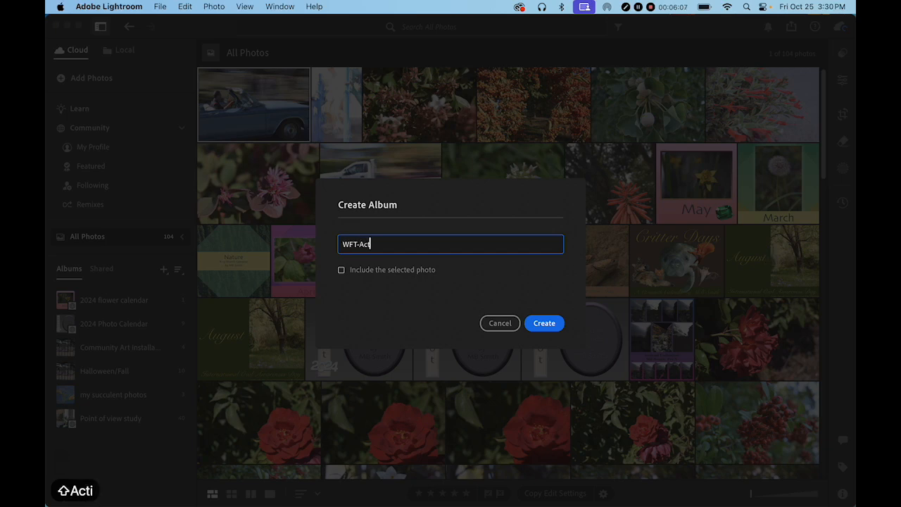
text(ion)
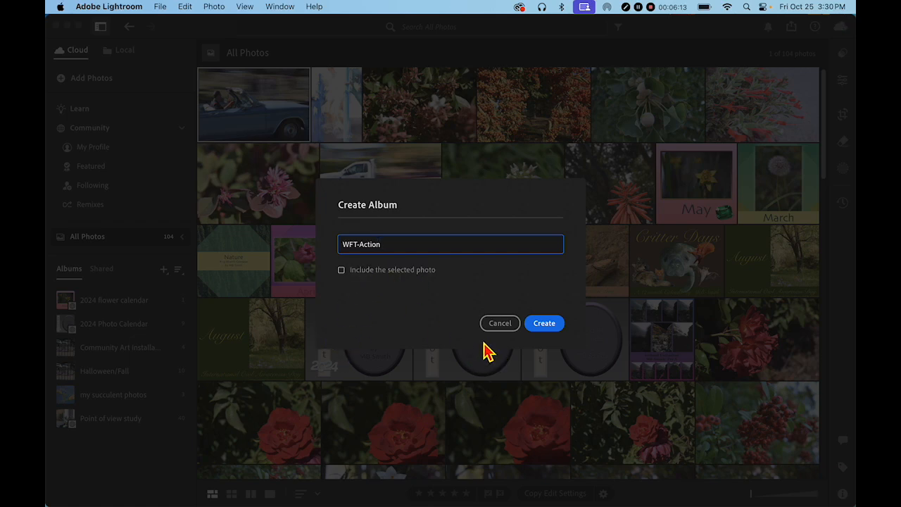
click(539, 326)
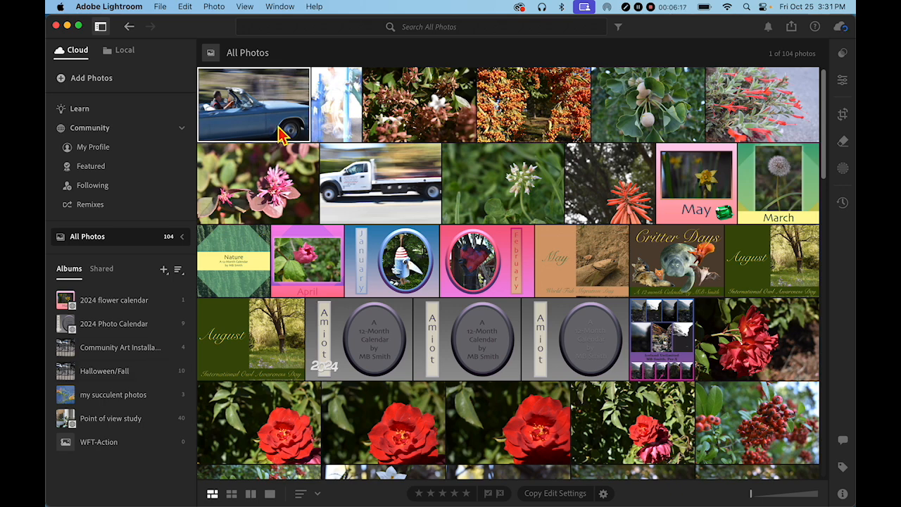
Step: Add the blue car, blurry playground and white truck photos to the WFT-Action album
drag(281, 126, 95, 448)
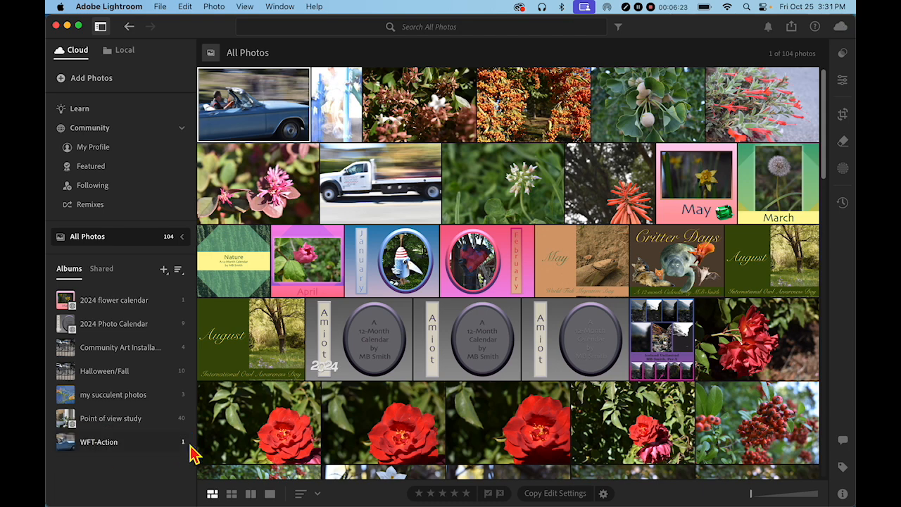
drag(347, 98, 91, 448)
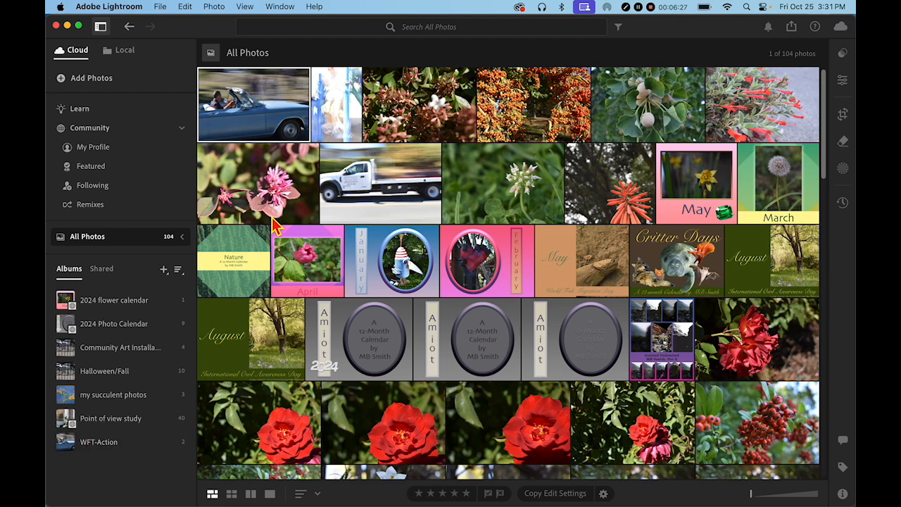
drag(402, 185, 119, 451)
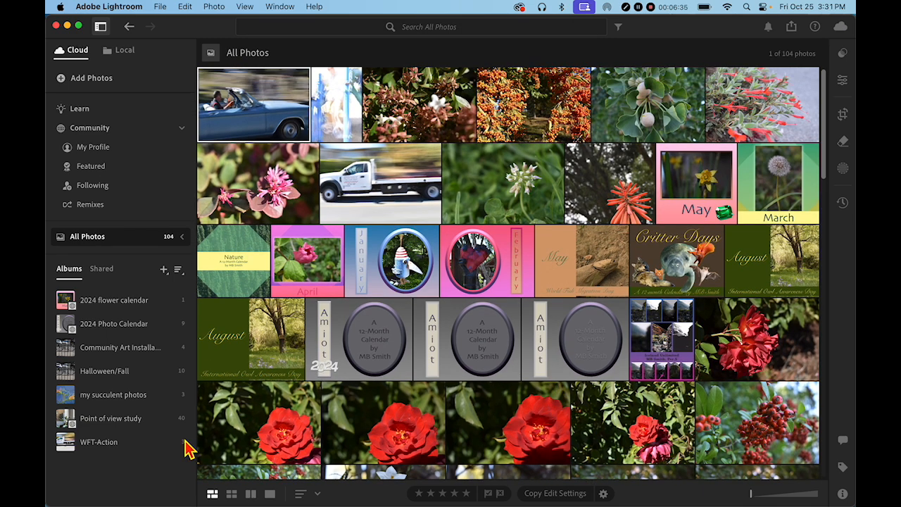
Step: Create another new album named WFT-flowers
click(164, 272)
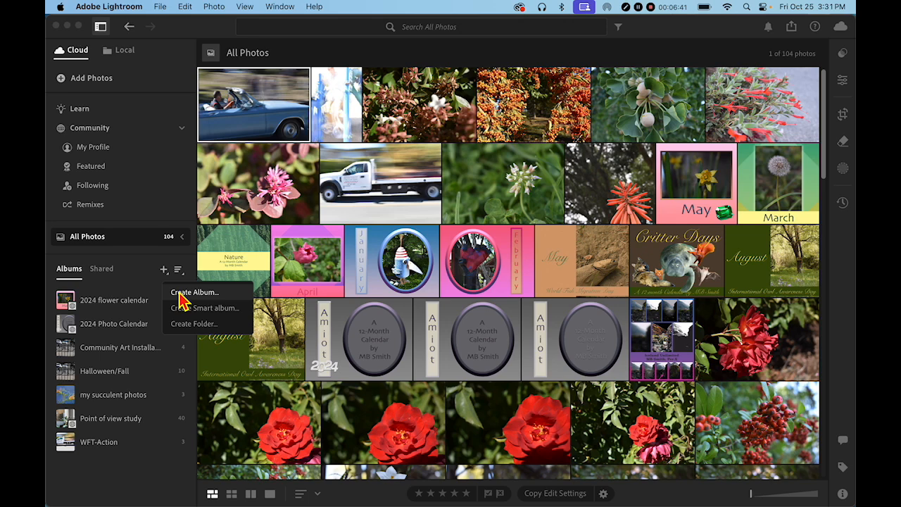
click(184, 295)
text(W)
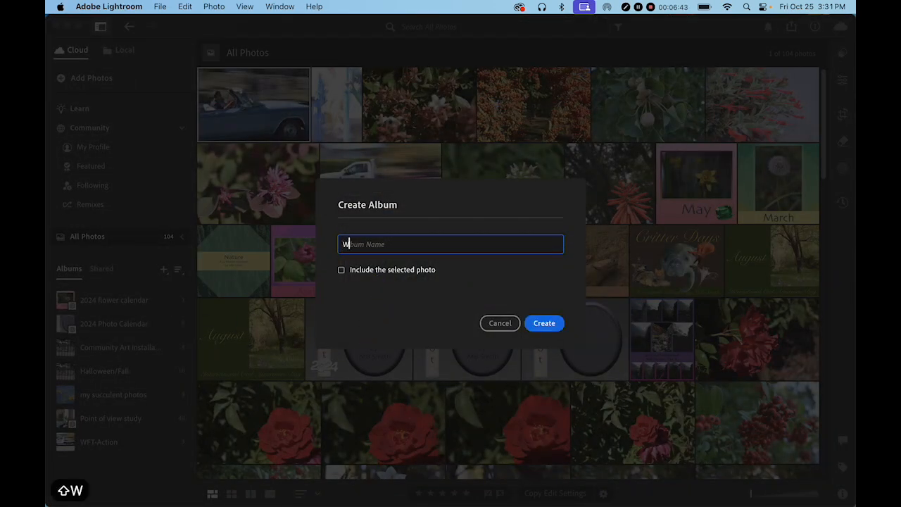
text(FT-)
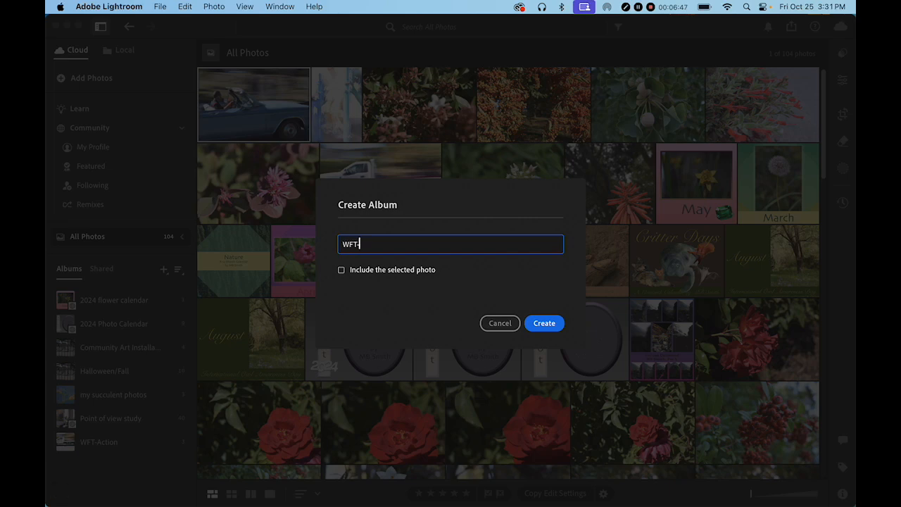
text(flowers)
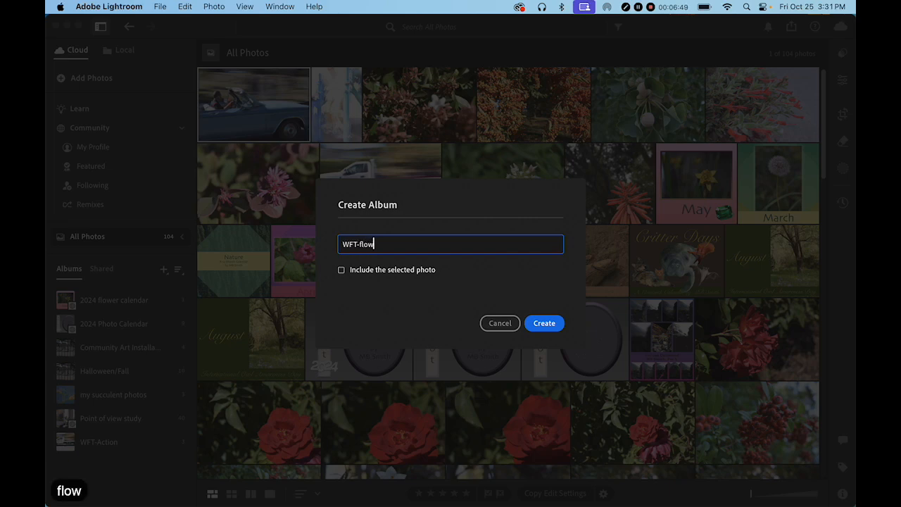
click(539, 327)
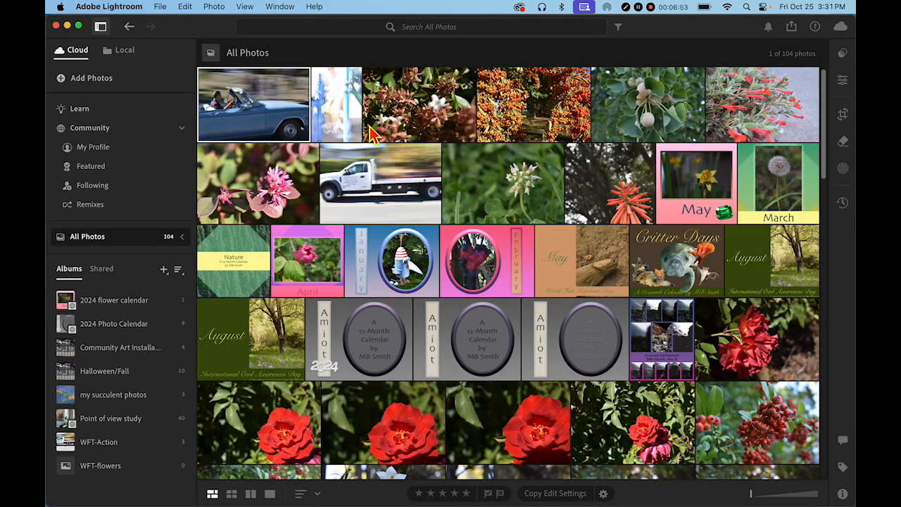
click(402, 120)
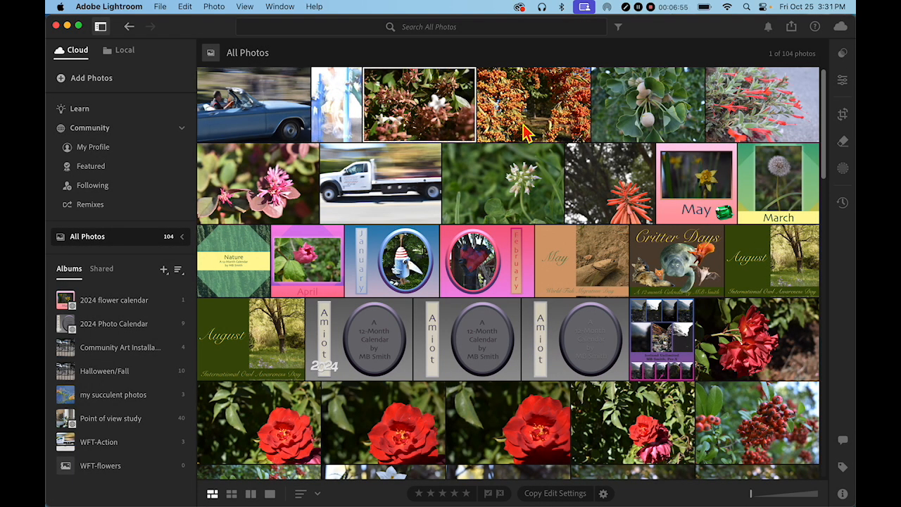
super+click(632, 139)
super+click(744, 128)
super+click(241, 210)
shift+click(520, 202)
shift+click(404, 186)
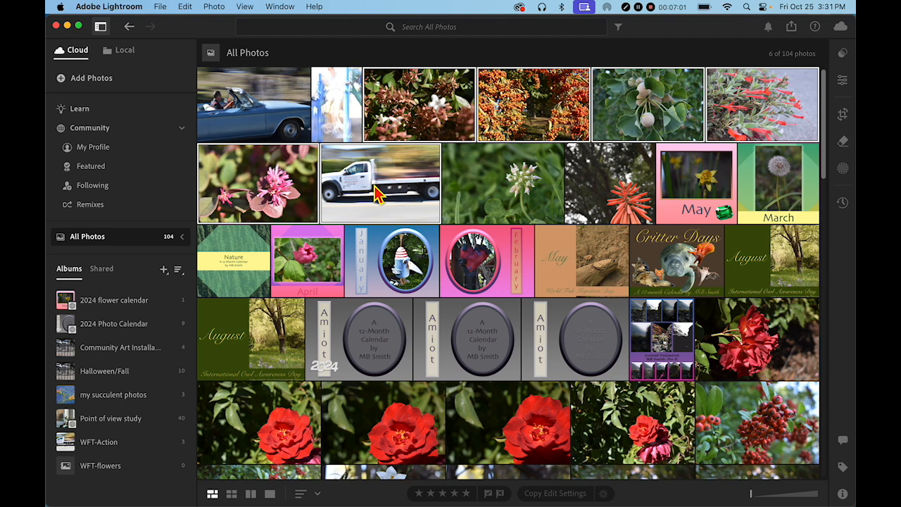
right_click(377, 195)
click(339, 187)
click(461, 195)
Step: Select the eight newly imported flower and truck photos and add them to the WFT-flowers album
click(267, 204)
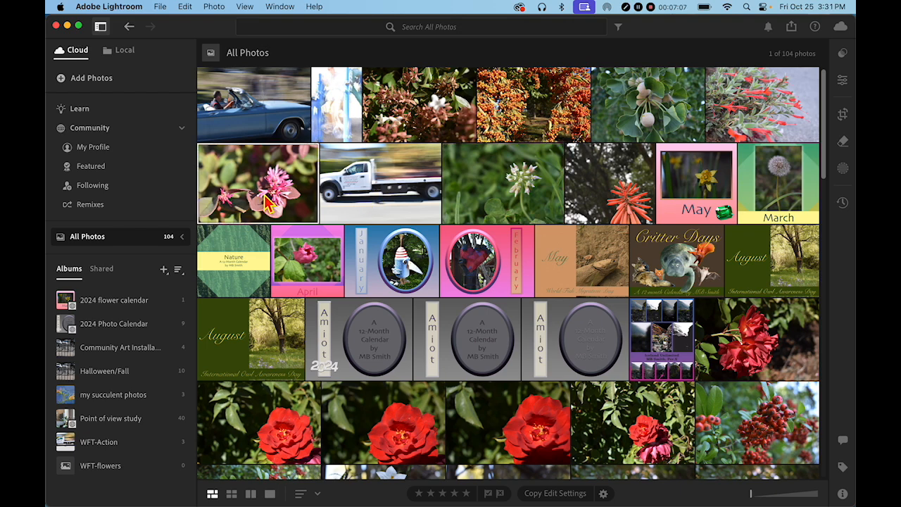
right_click(475, 195)
click(452, 187)
right_click(440, 184)
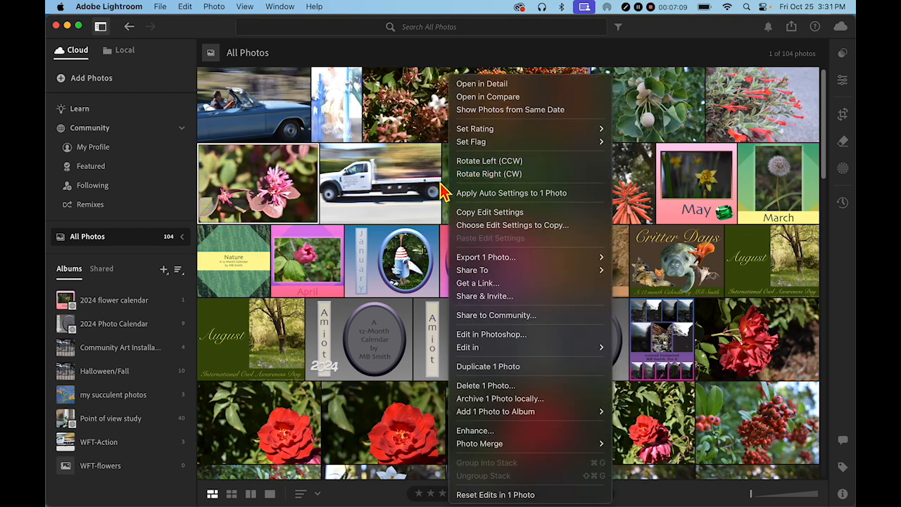
click(352, 120)
click(414, 121)
shift+click(572, 210)
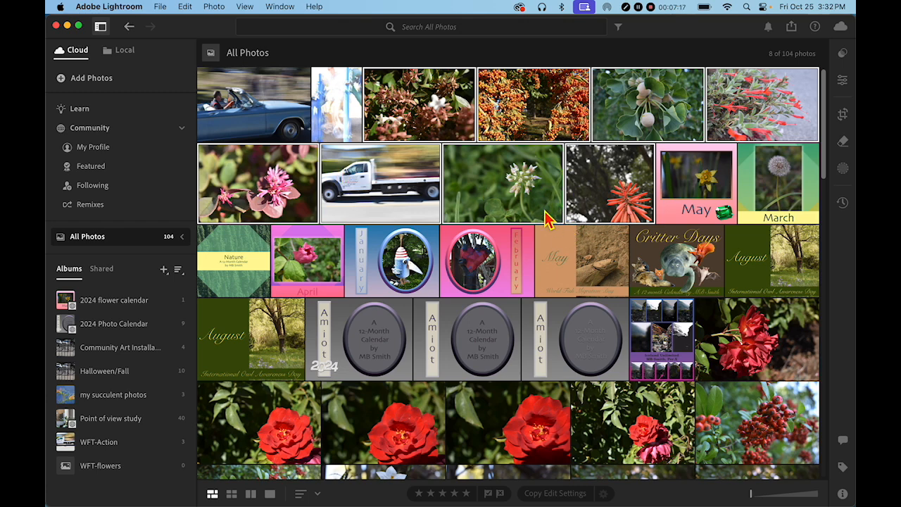
drag(381, 189, 92, 478)
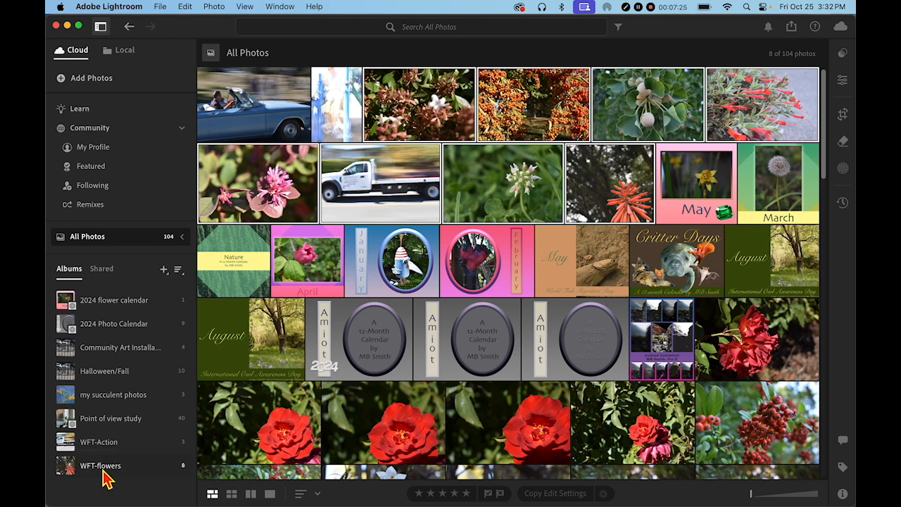
Step: Open the WFT-flowers album and remove the white truck photo from it
click(103, 468)
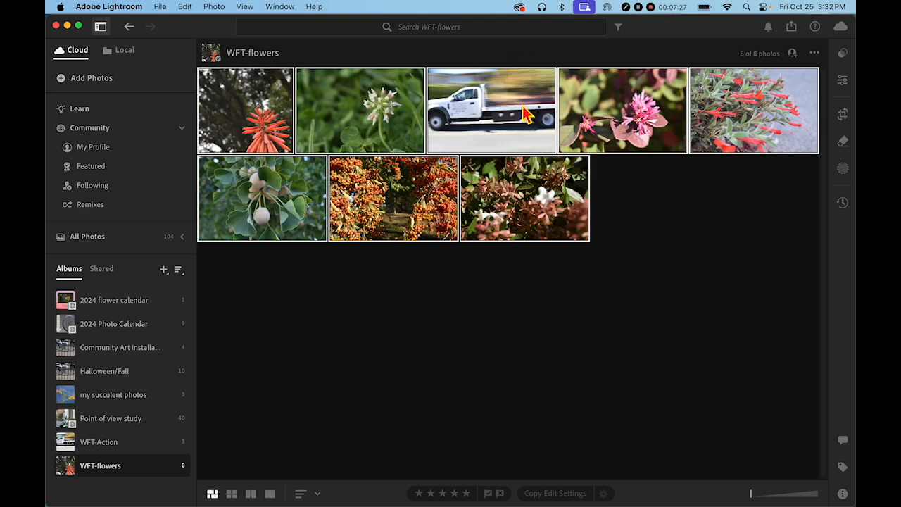
right_click(519, 107)
click(424, 409)
click(402, 355)
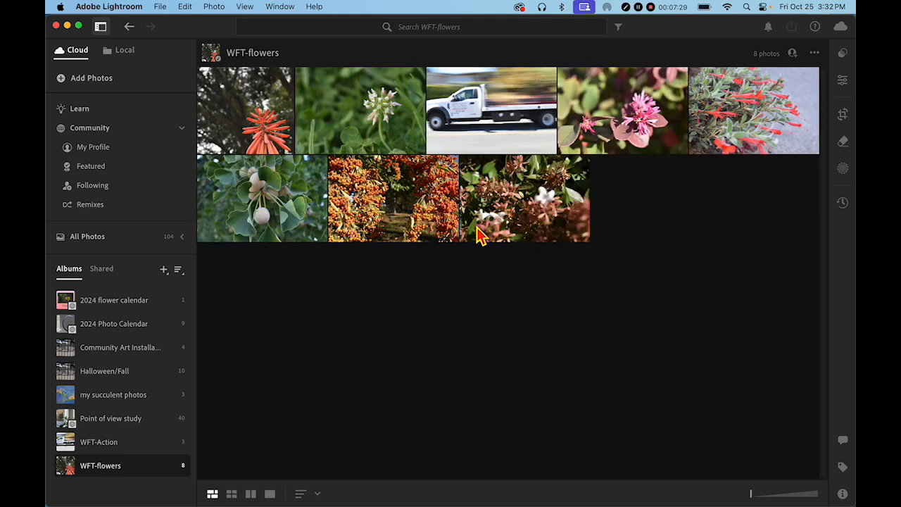
Step: Delete the white truck photo from the WFT-flowers album
click(493, 133)
right_click(493, 134)
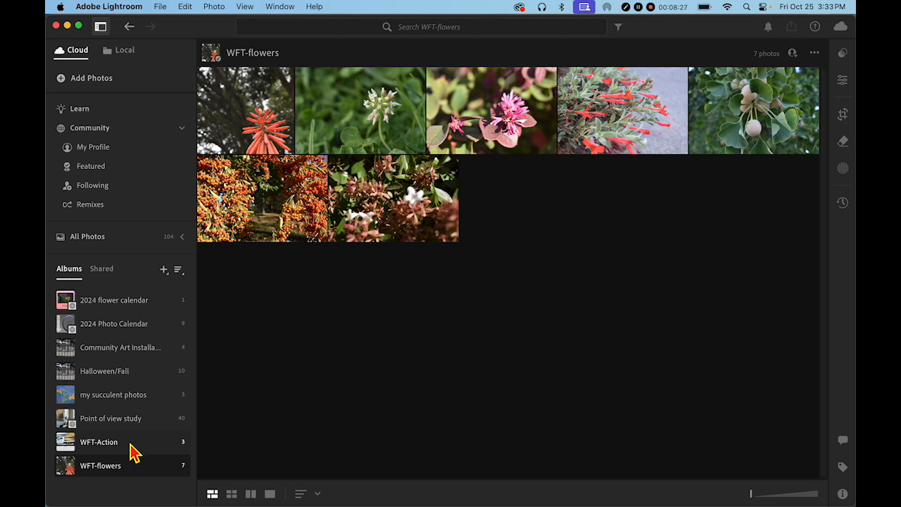
Step: Share the WFT-Action album by generating a shareable link for it
right_click(185, 443)
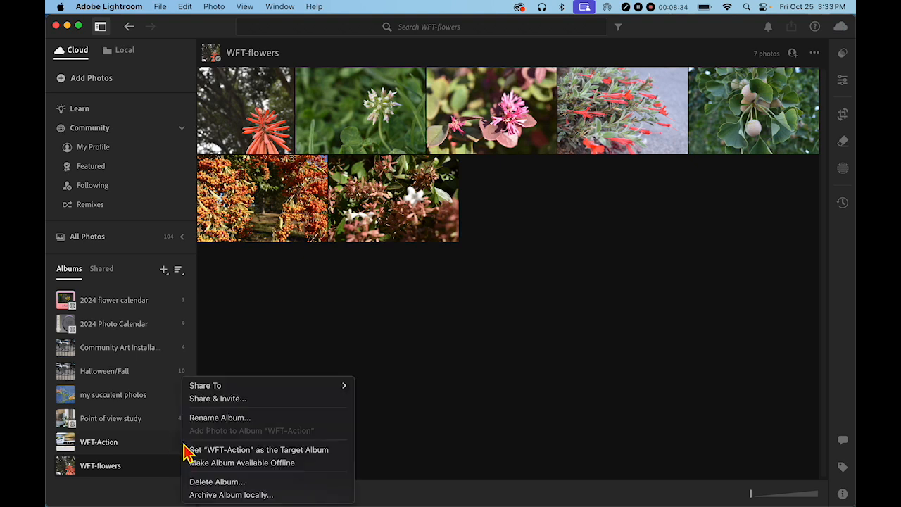
click(235, 398)
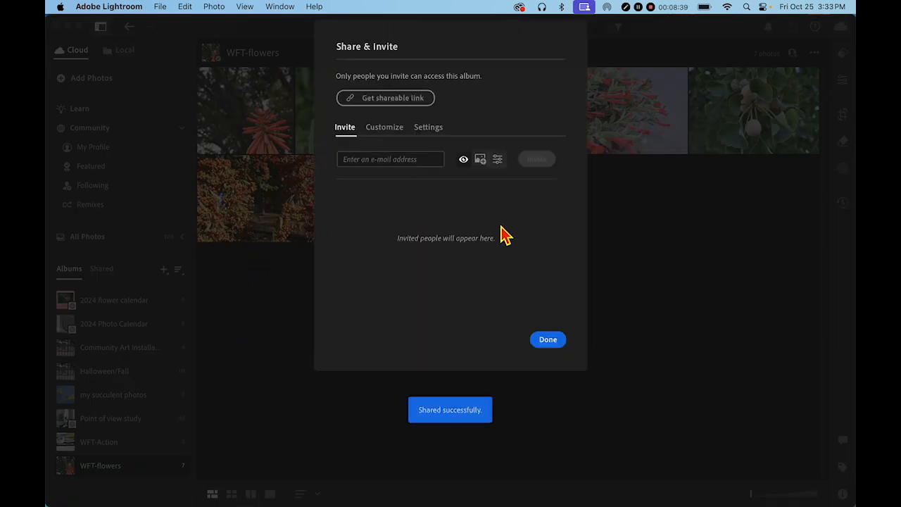
click(396, 107)
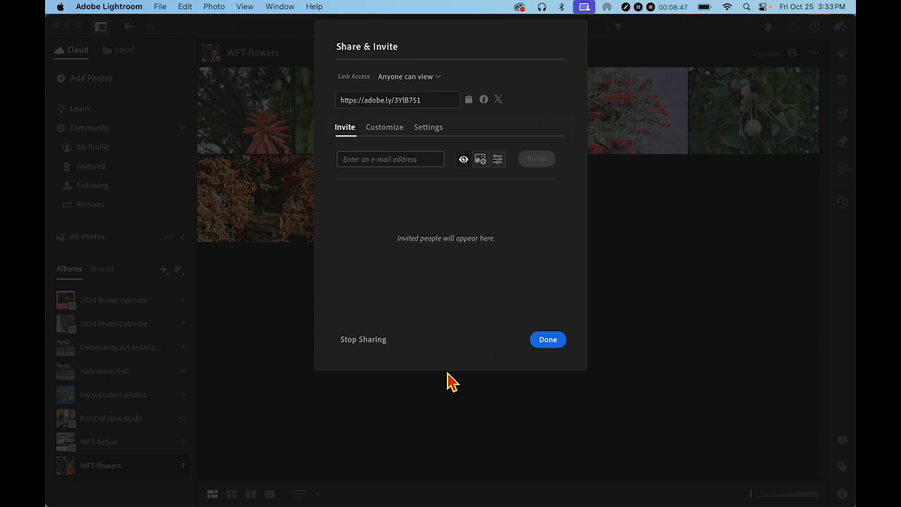
click(548, 341)
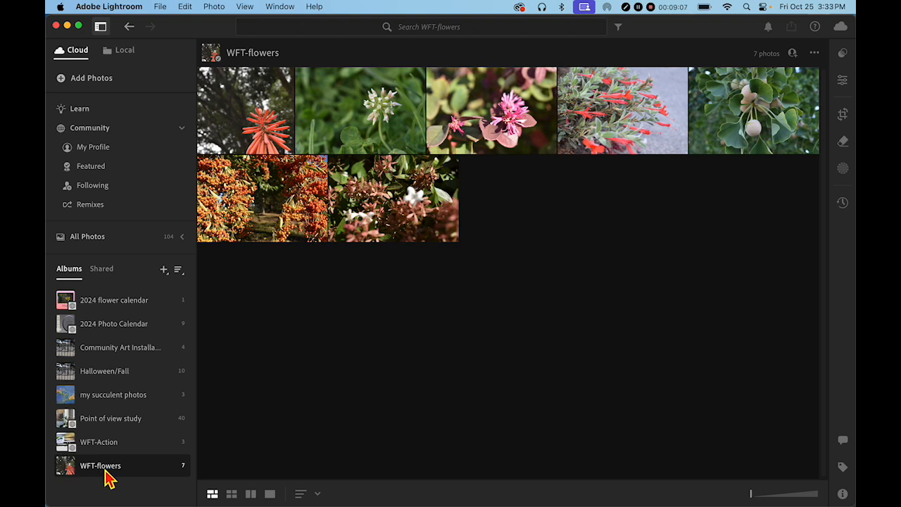
Step: Share the WFT-flowers album by generating a shareable link for it
right_click(181, 480)
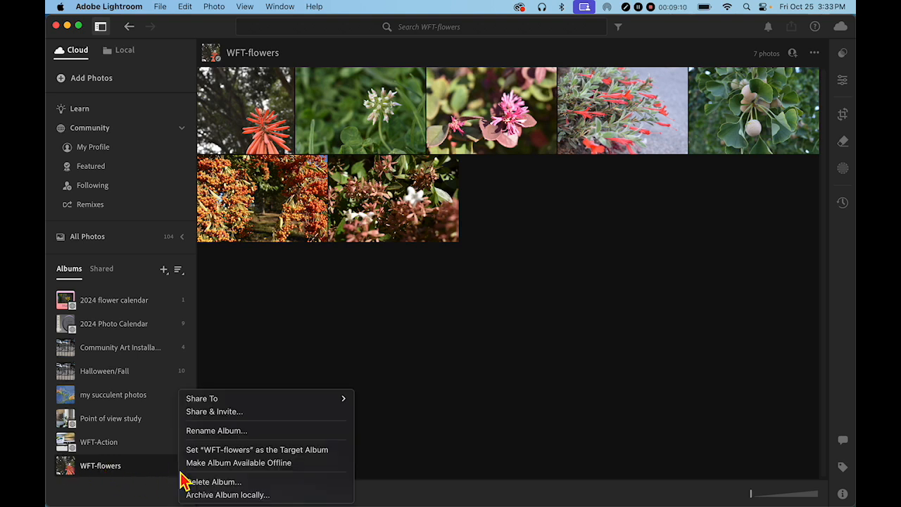
click(203, 415)
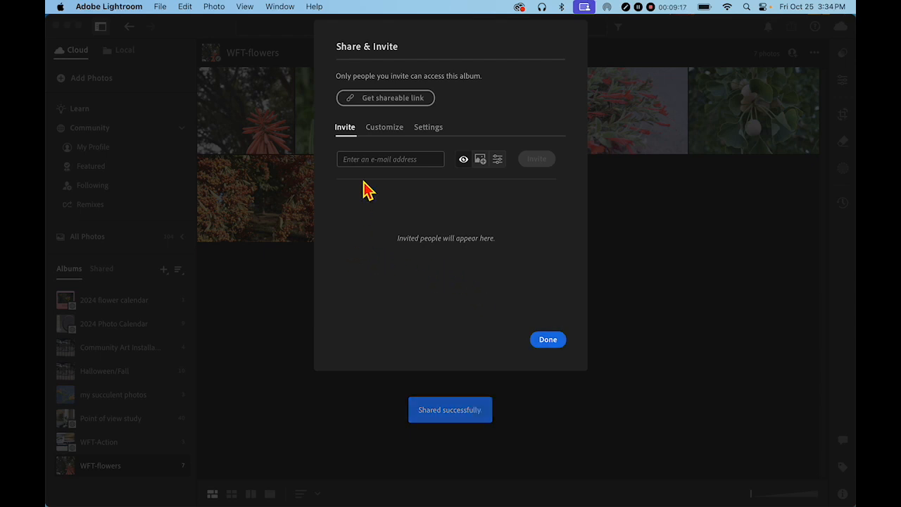
click(378, 105)
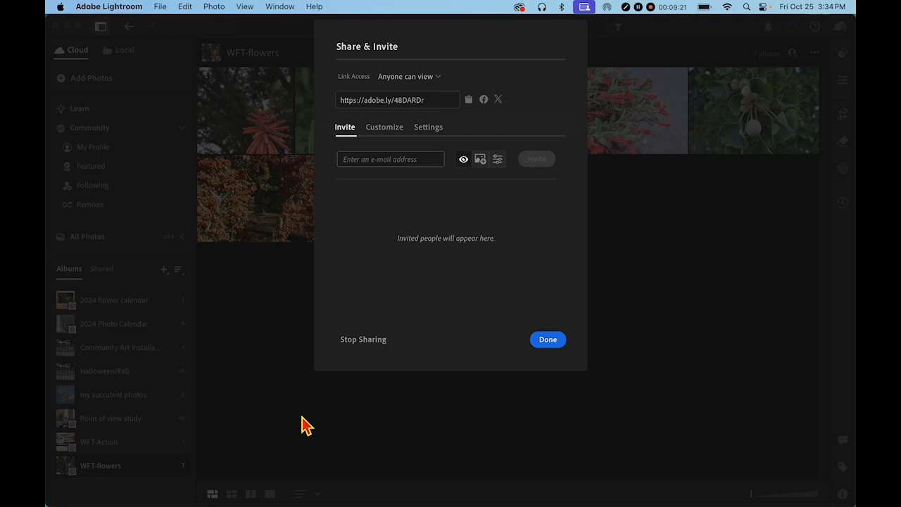
click(560, 343)
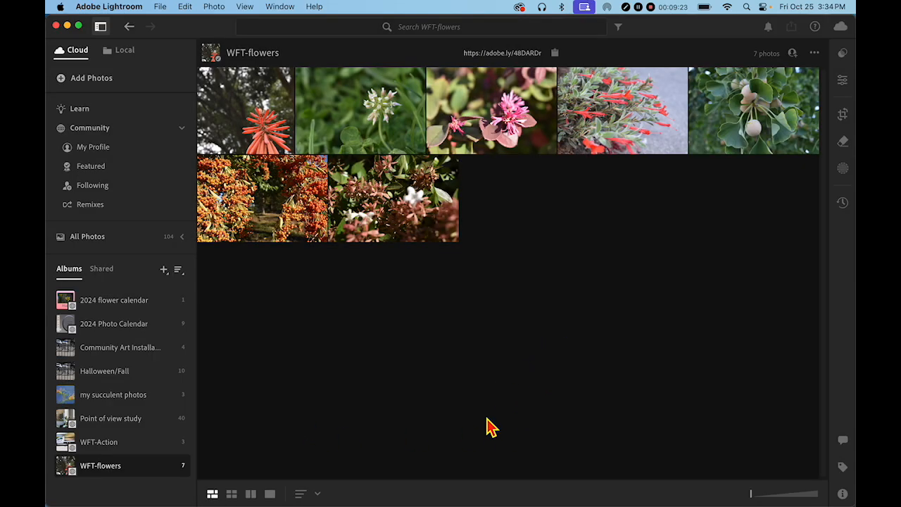